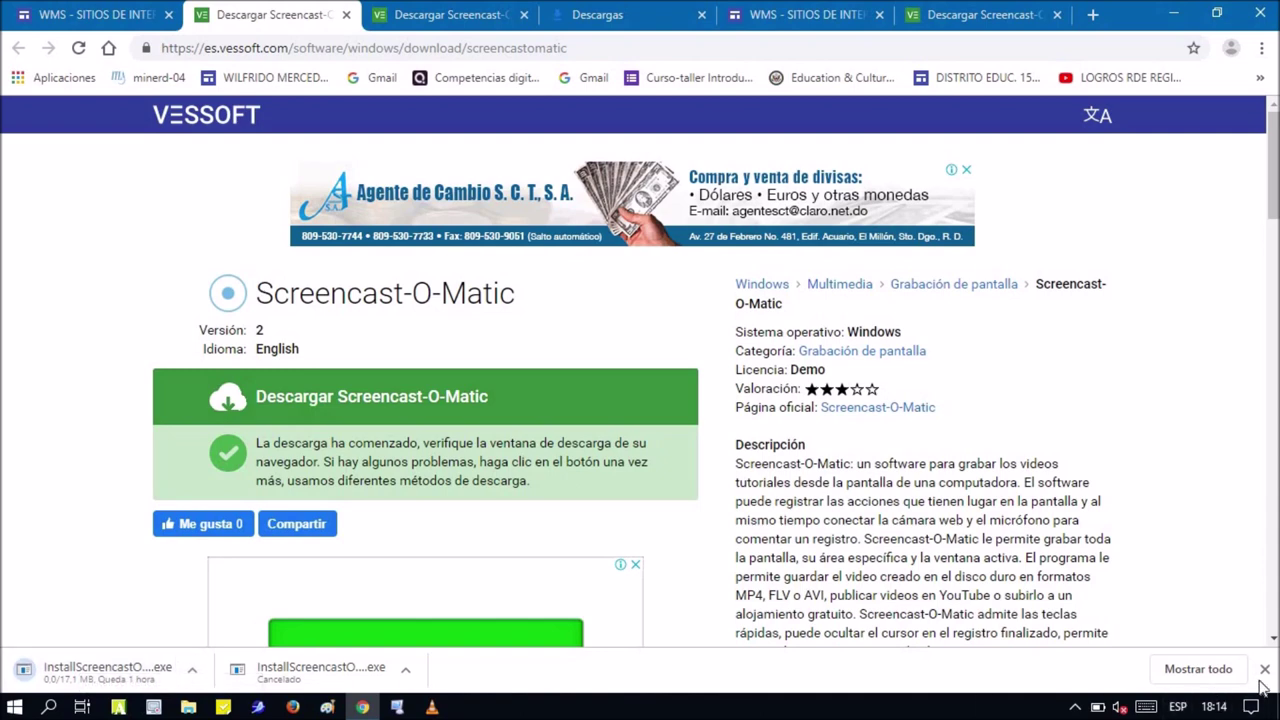
Step: Open the full downloads list and pause the active InstallScreencastOMatic-2.0 (2).exe download
left_click(1185, 674)
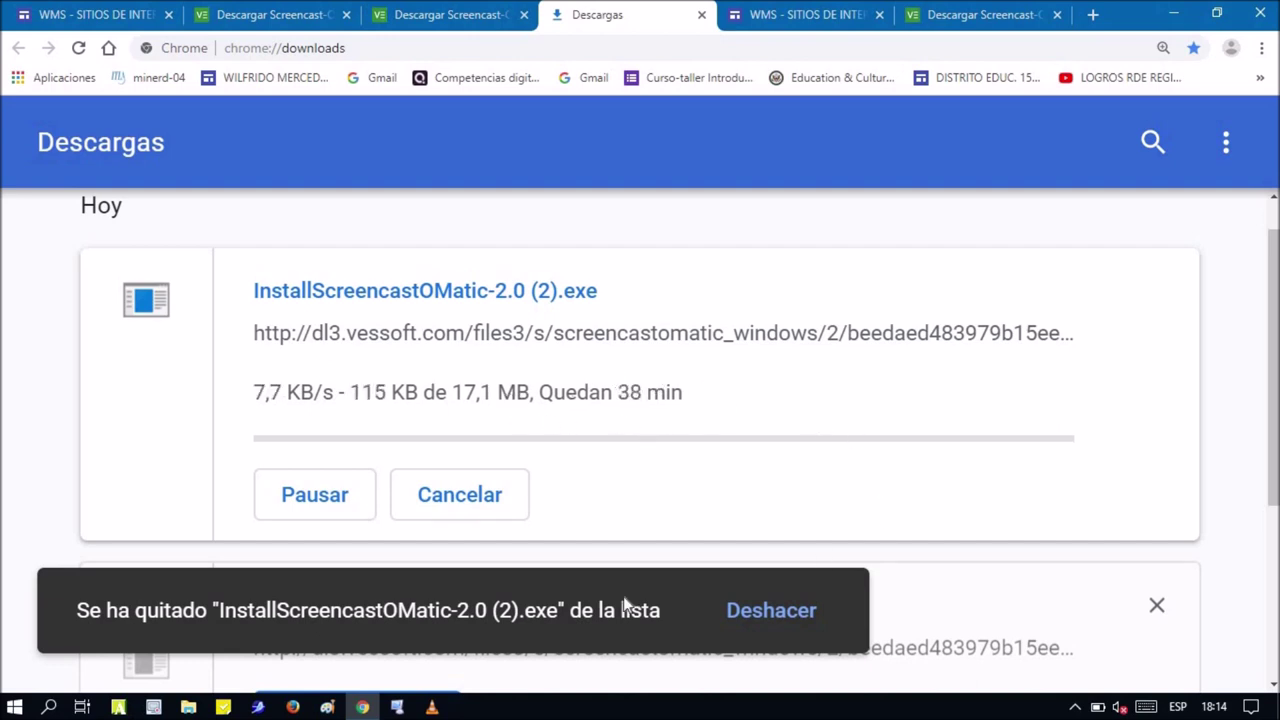
left_click(330, 500)
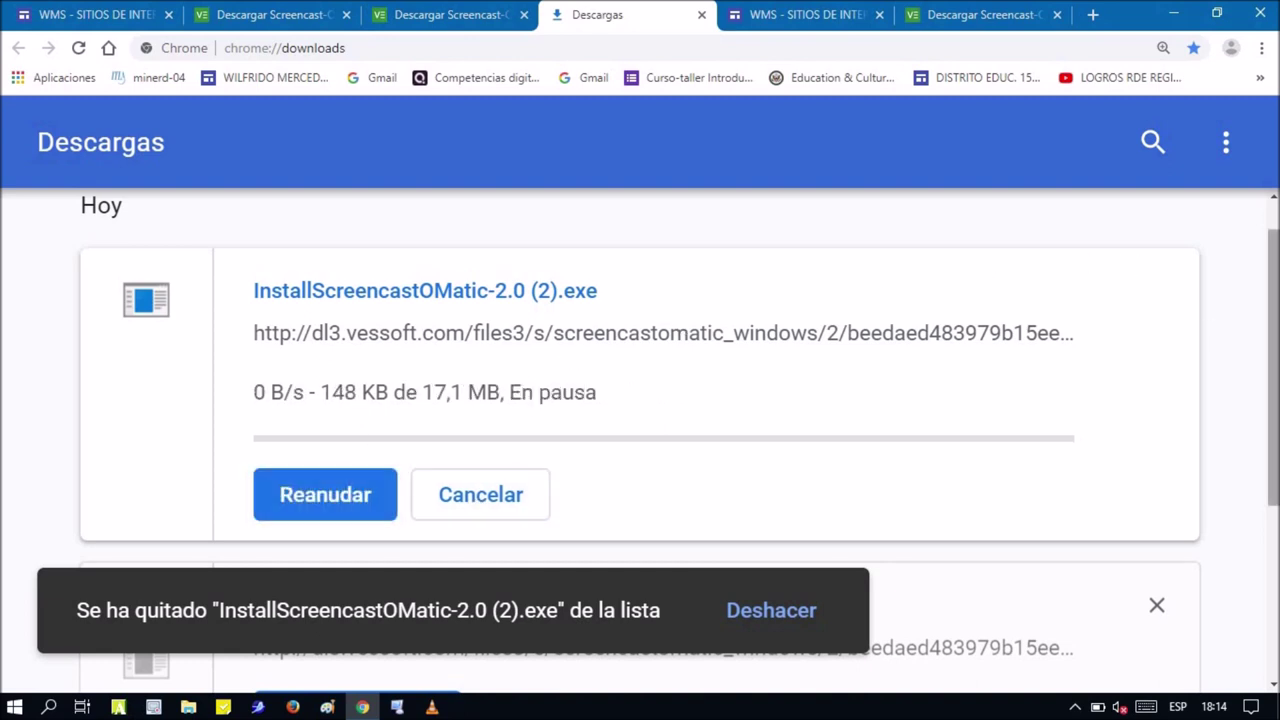
Step: Restore the removed download entry and show the downloaded InstallScreencastOMatic-2.0 (1).exe in its folder
left_click_drag(1275, 295, 1275, 465)
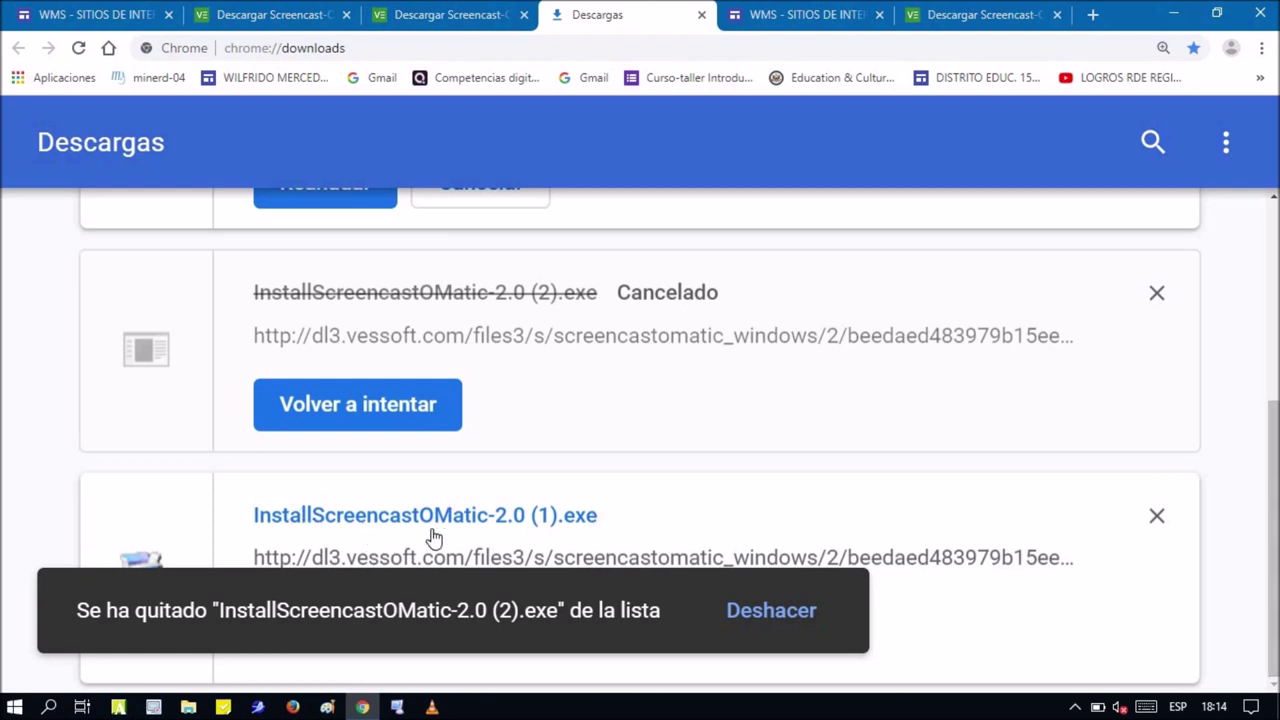
left_click(772, 630)
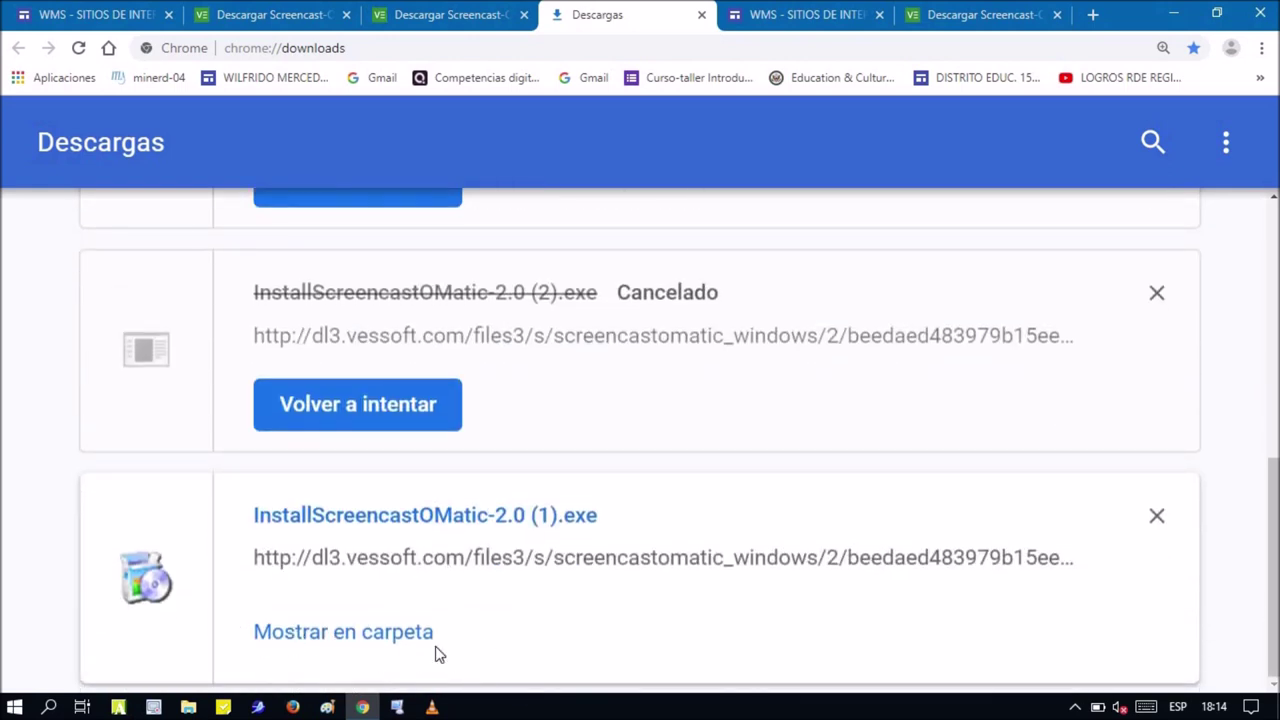
left_click(354, 651)
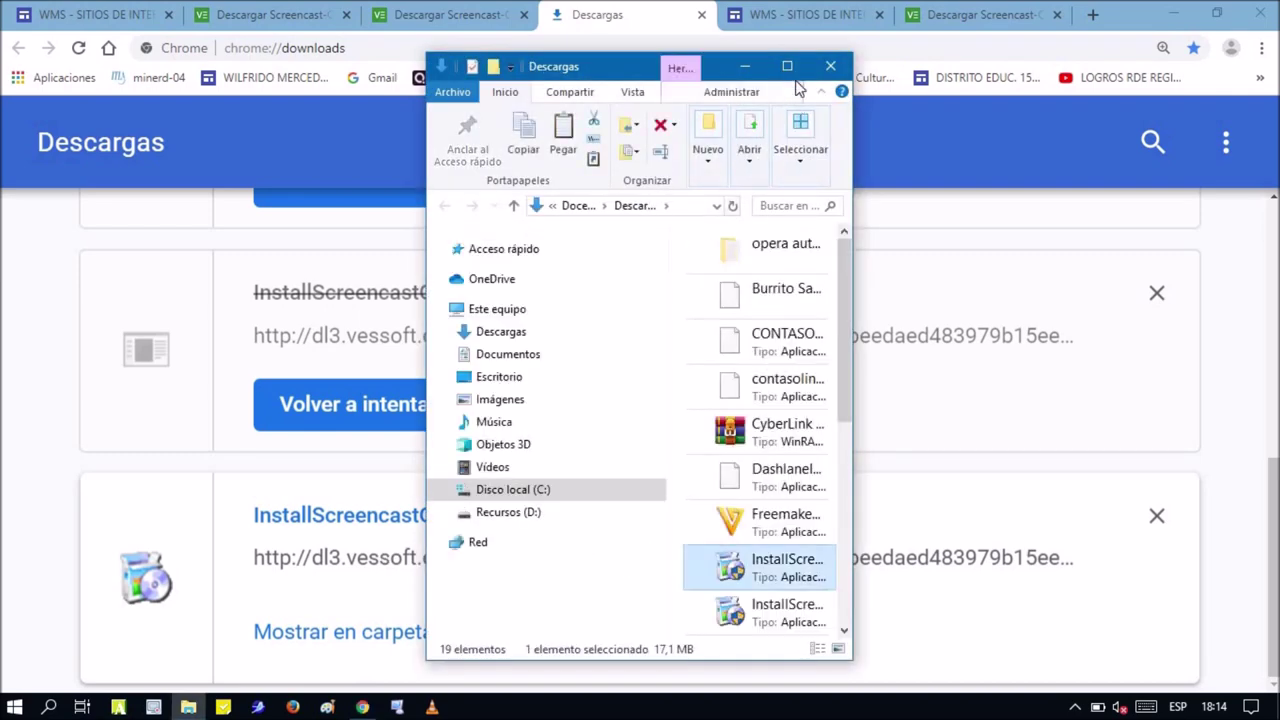
Step: Maximize the downloads folder window and copy the InstallScreencastOMatic-2.0 (1).exe file
left_click(787, 66)
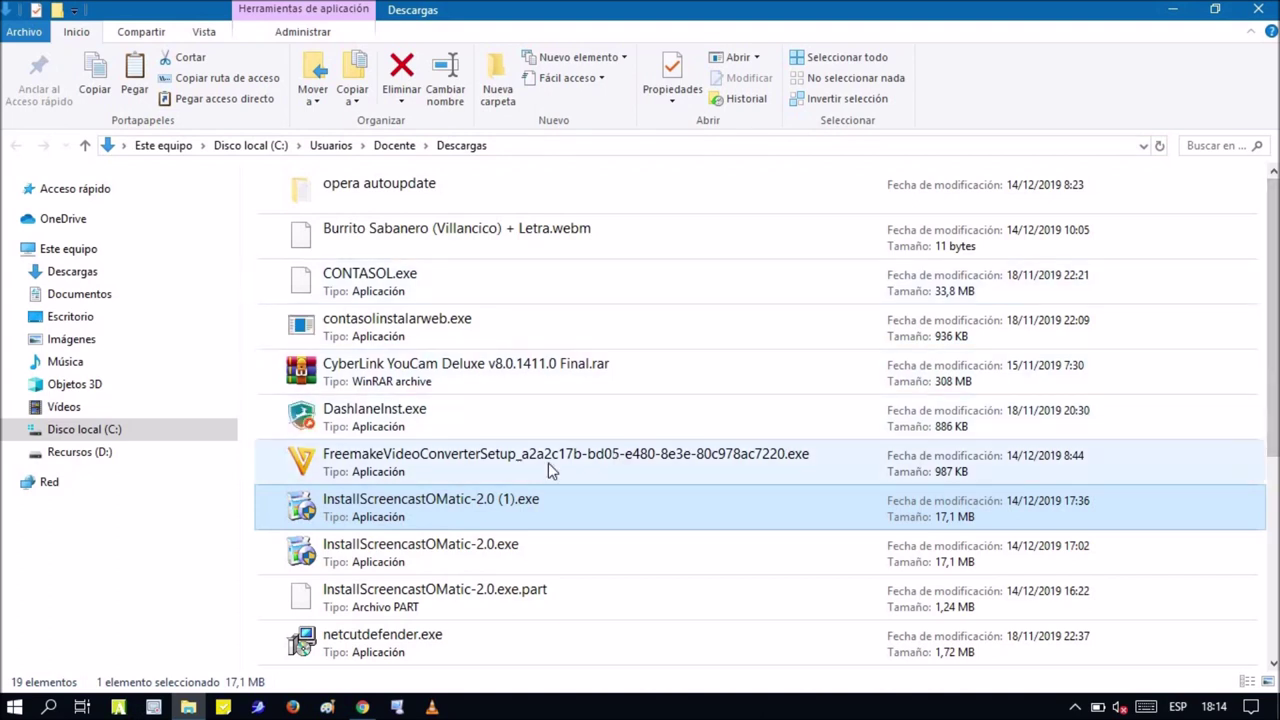
right_click(397, 512)
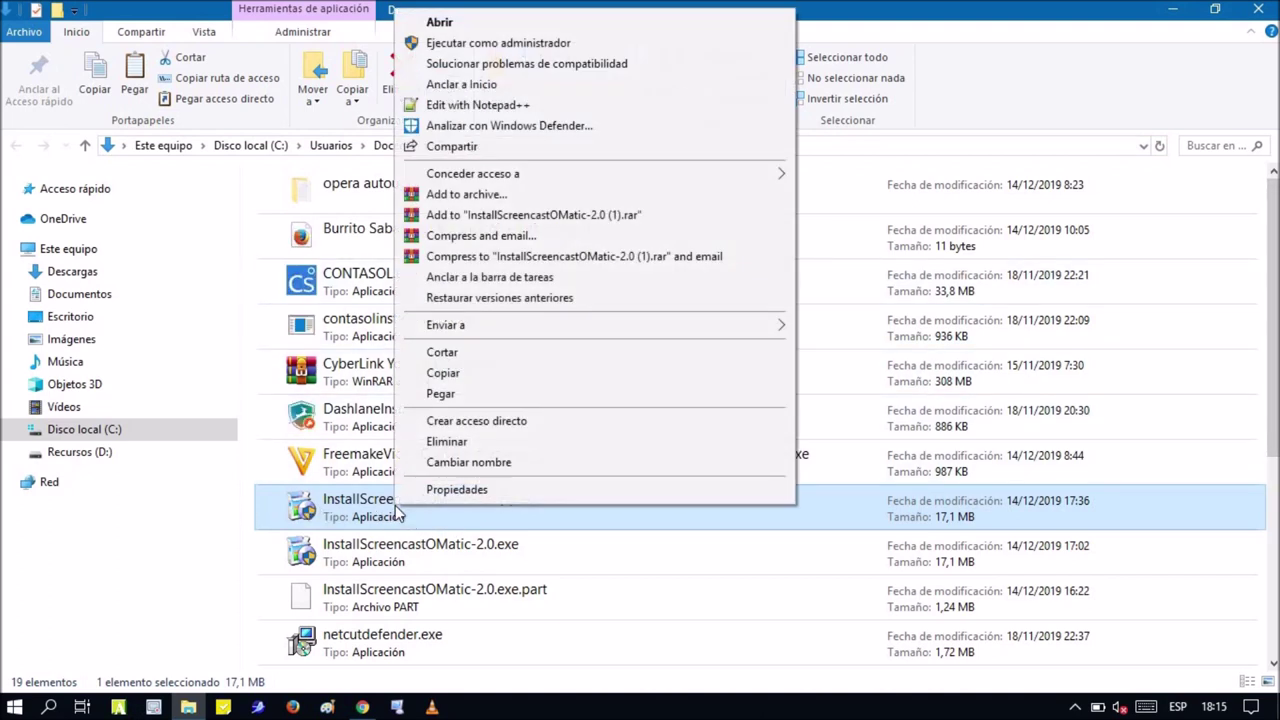
left_click(443, 373)
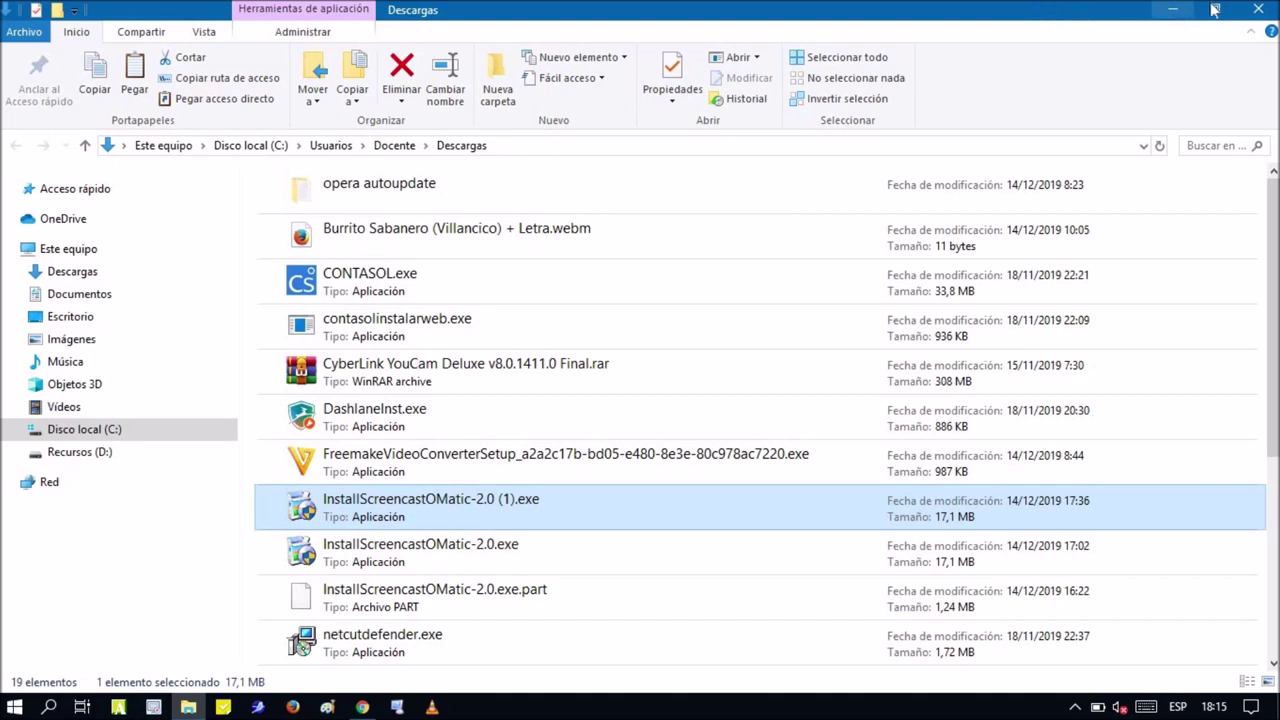
Step: Close the downloads folder window and the browser to get back to the desktop
left_click(1259, 9)
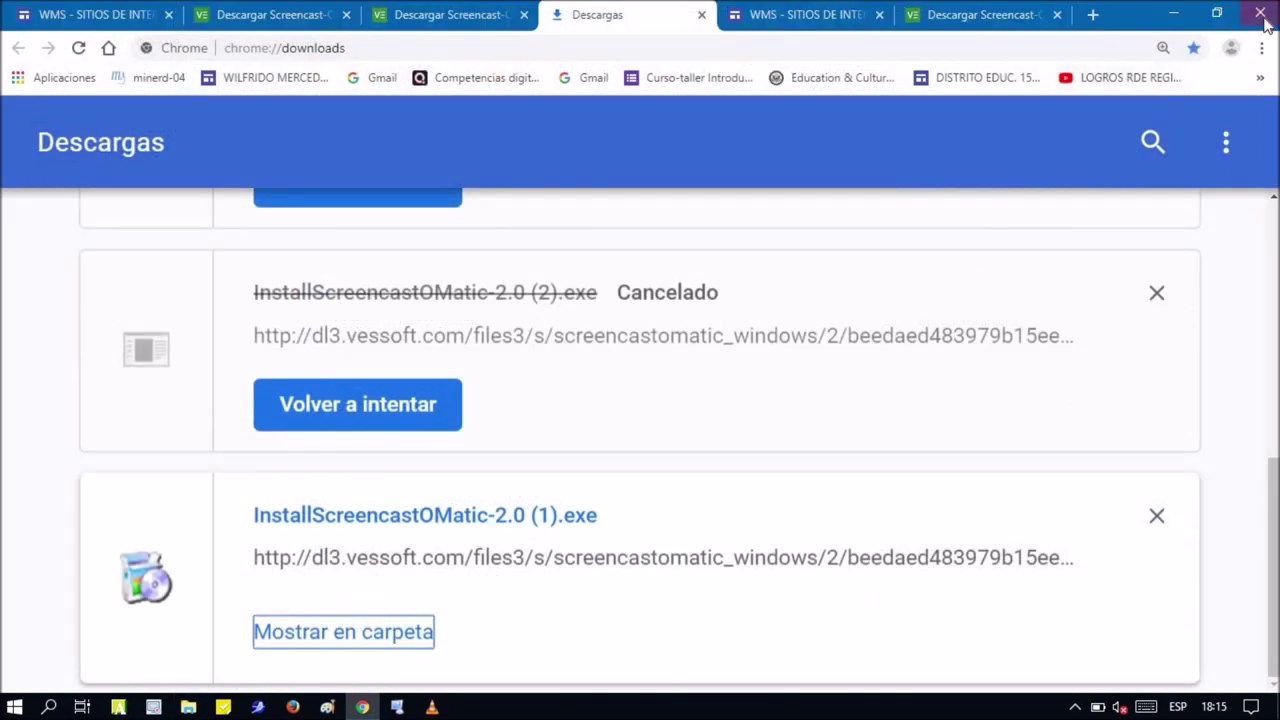
left_click(1261, 13)
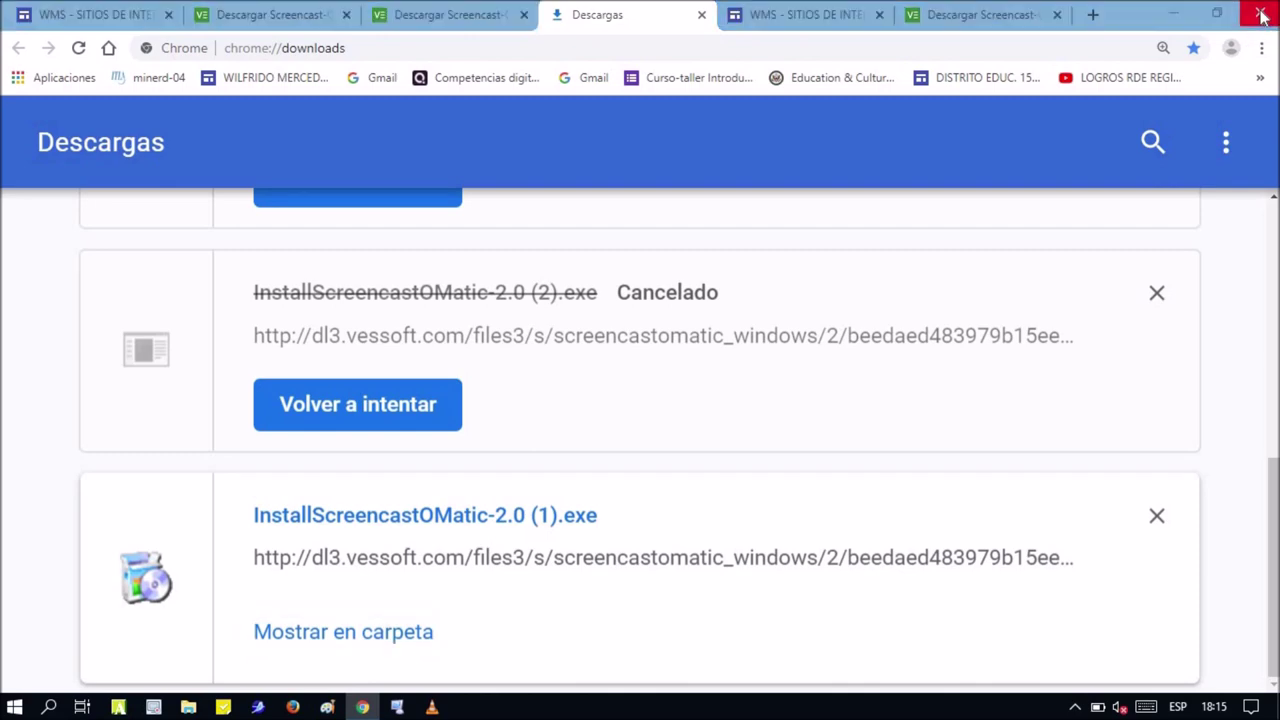
left_click(664, 156)
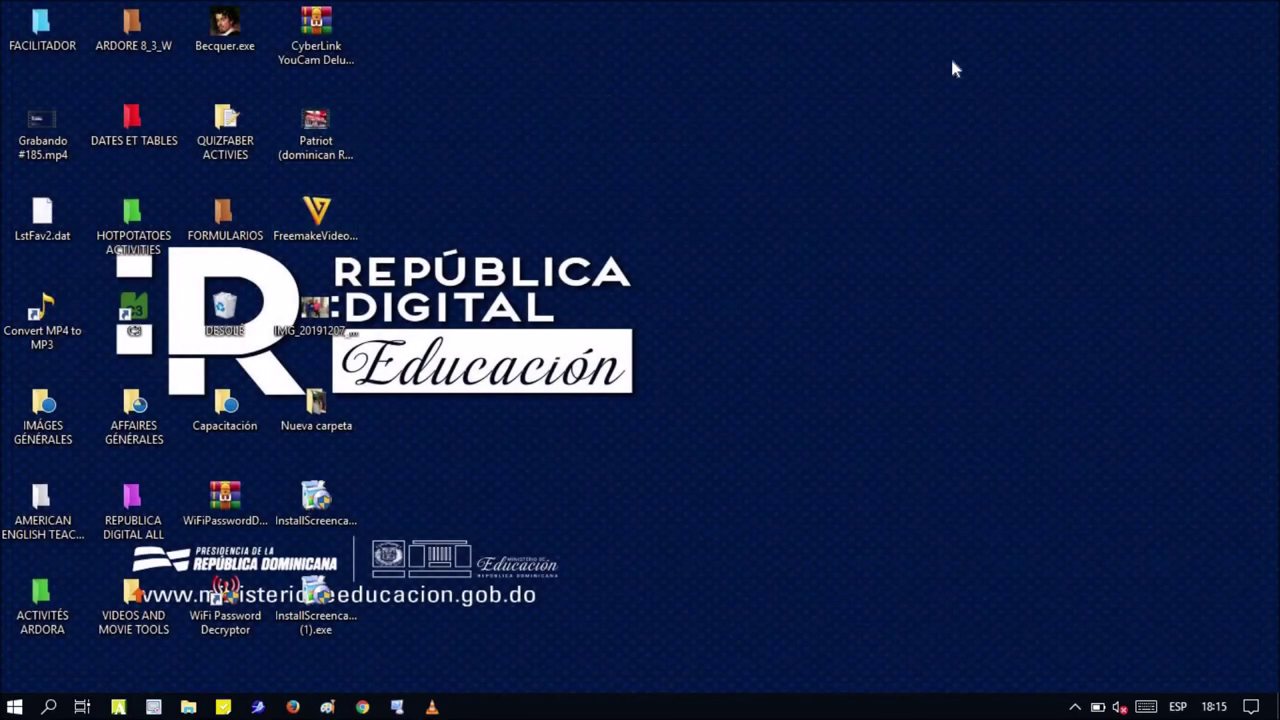
Step: Paste the copied installer onto the desktop, replacing the existing file of the same name
right_click(904, 138)
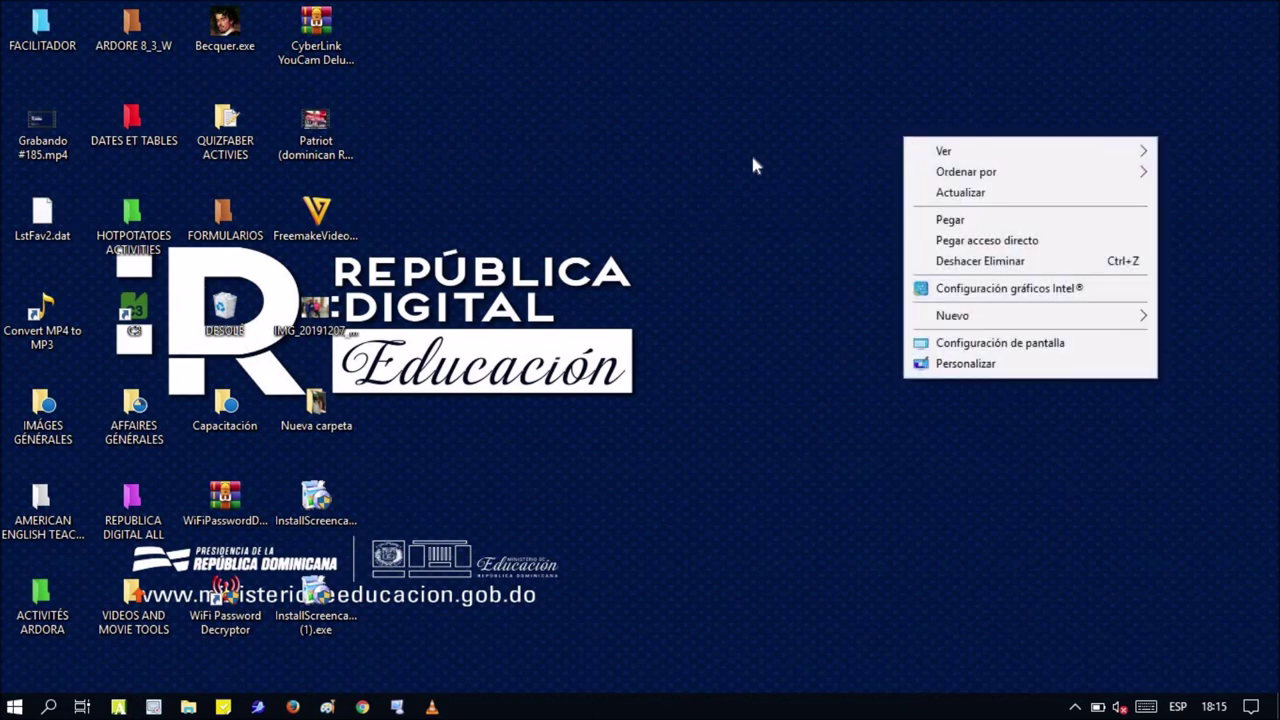
left_click(945, 219)
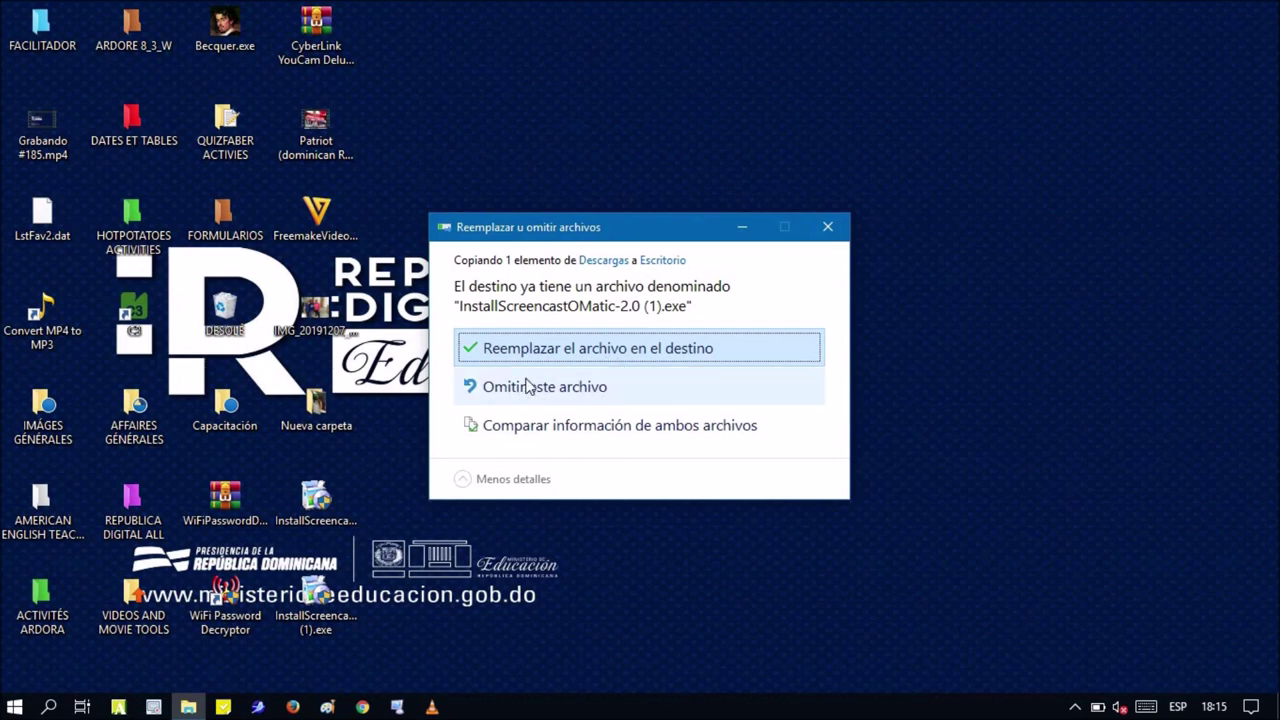
left_click(595, 354)
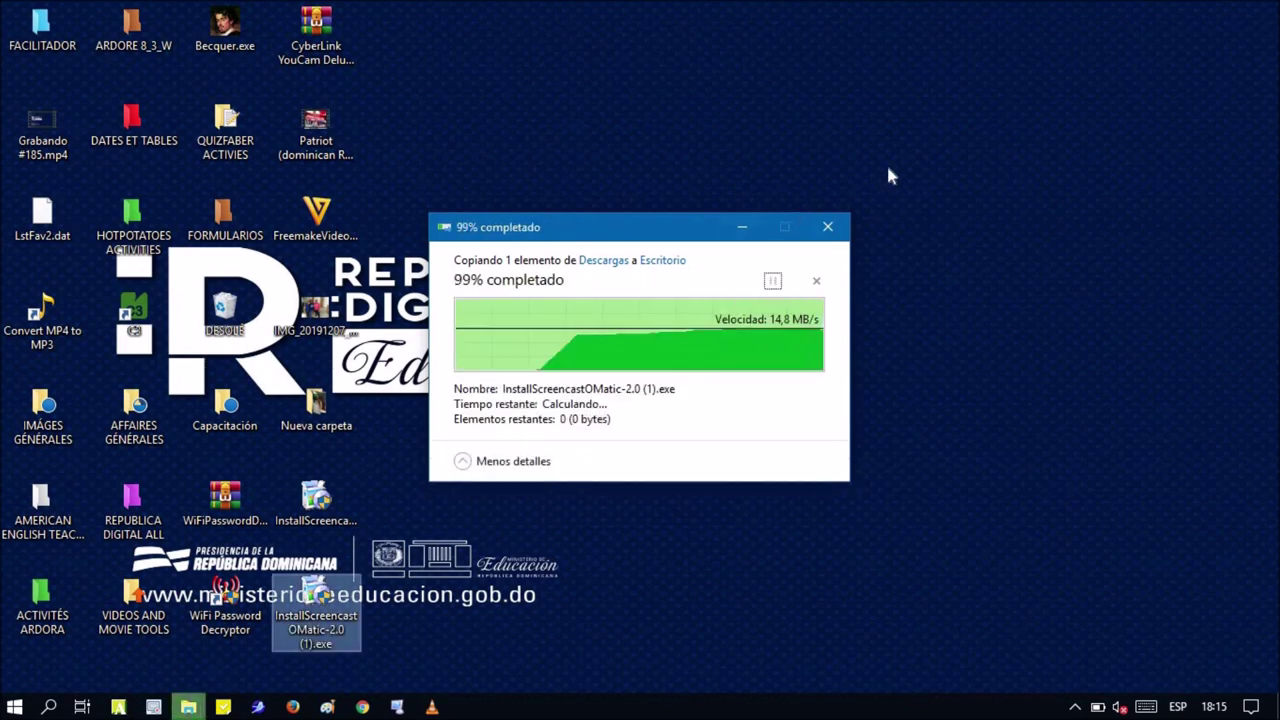
left_click(791, 213)
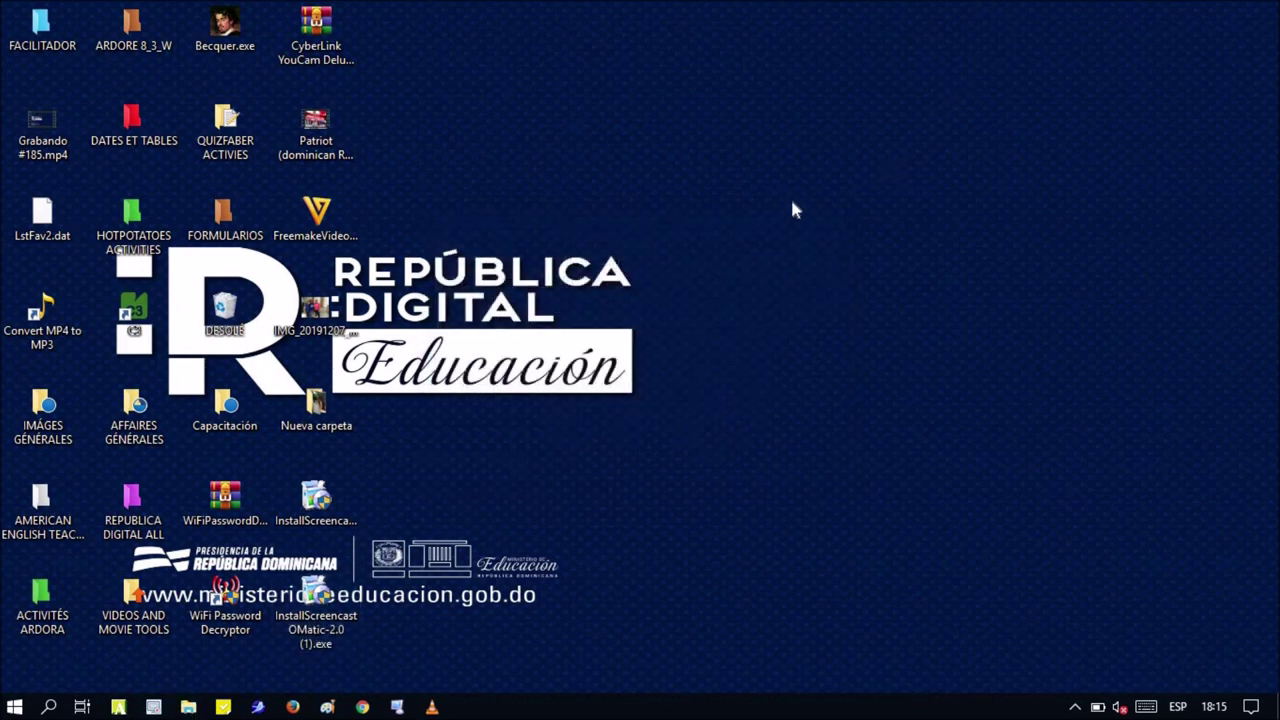
Step: Open InstallScreencastOMatic-2.0 (1).exe from the desktop
right_click(316, 584)
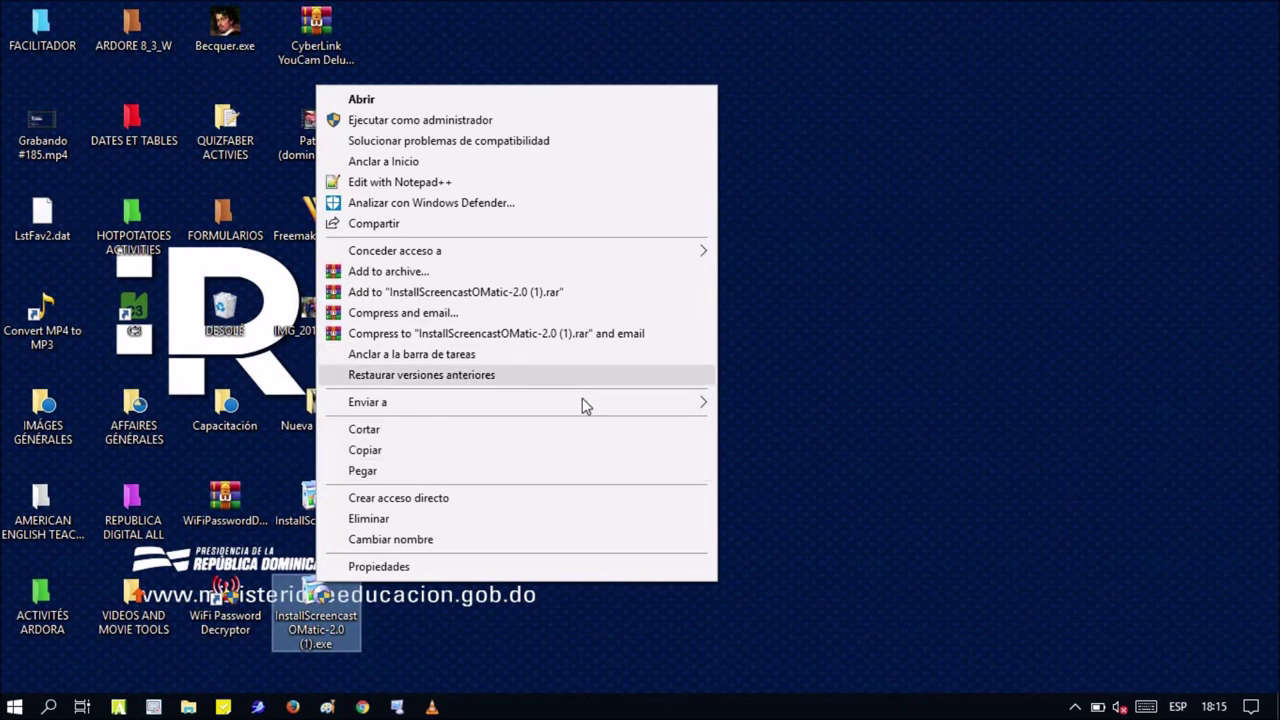
left_click(385, 102)
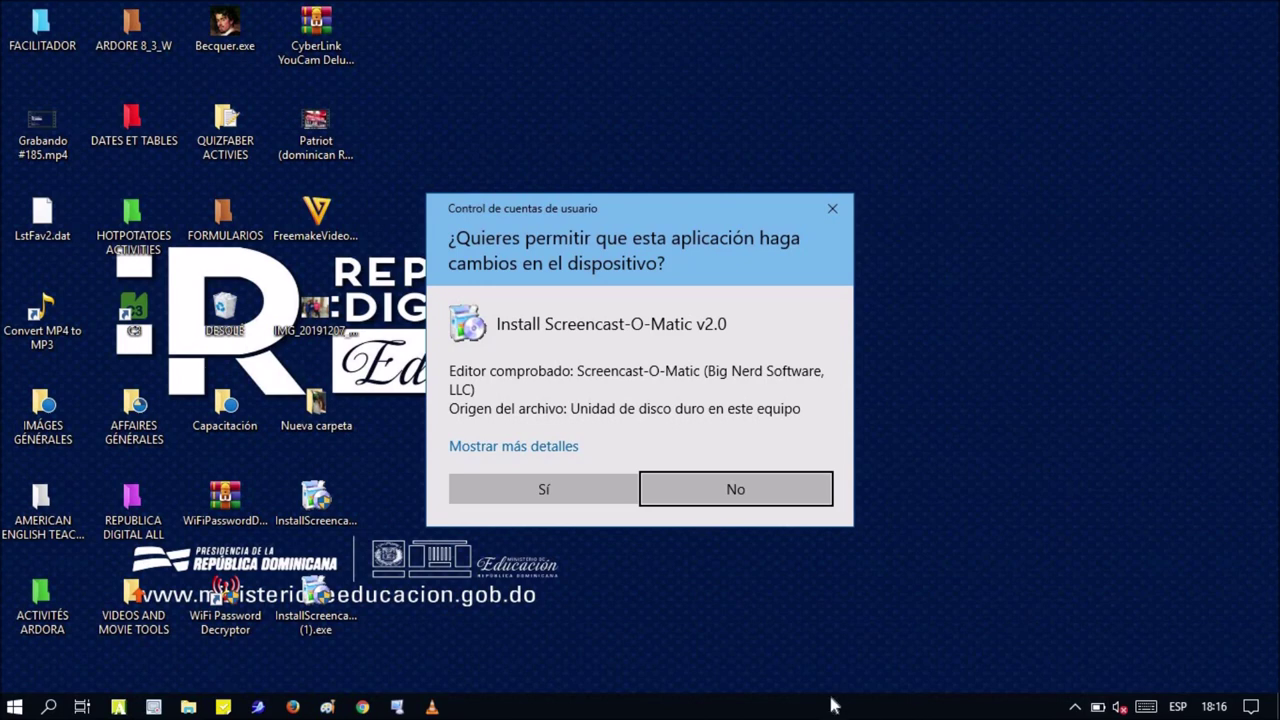
Step: Unmute the computer's speakers and set their volume to 88
left_click(1120, 708)
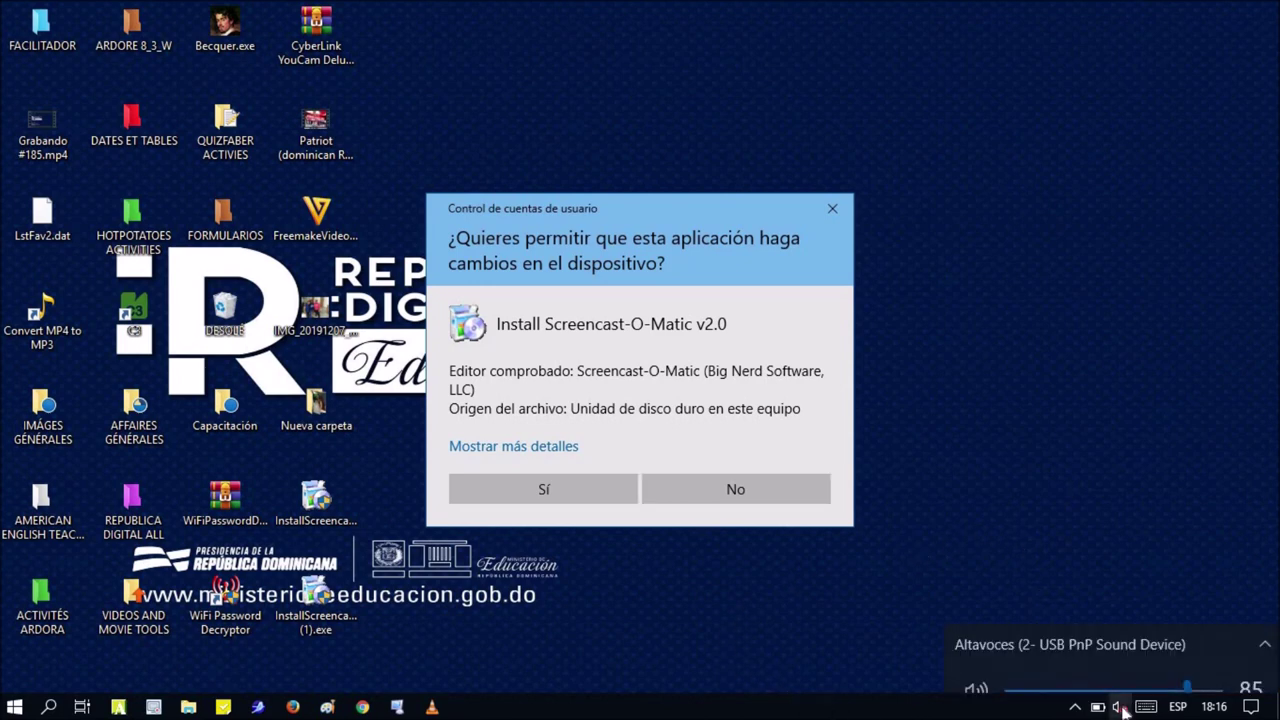
left_click(1122, 709)
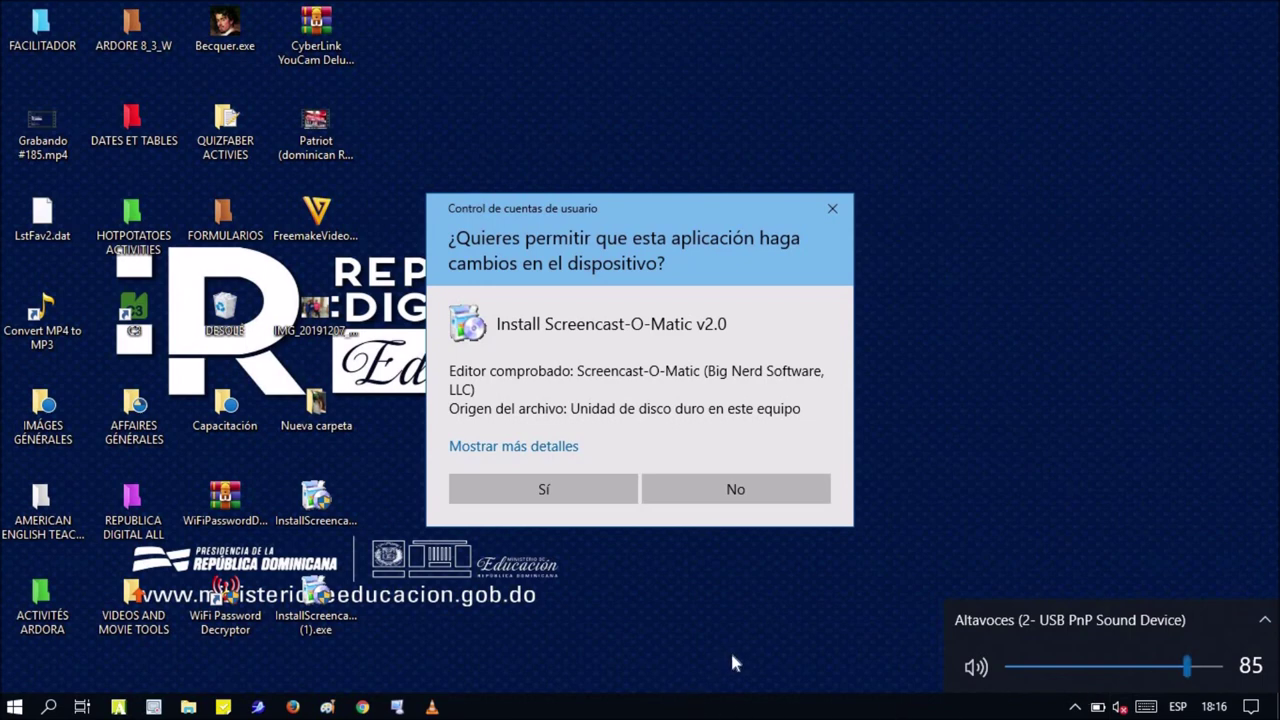
key("XF86AudioRaiseVolume")
key("XF86AudioRaiseVolume")
key("XF86AudioMute")
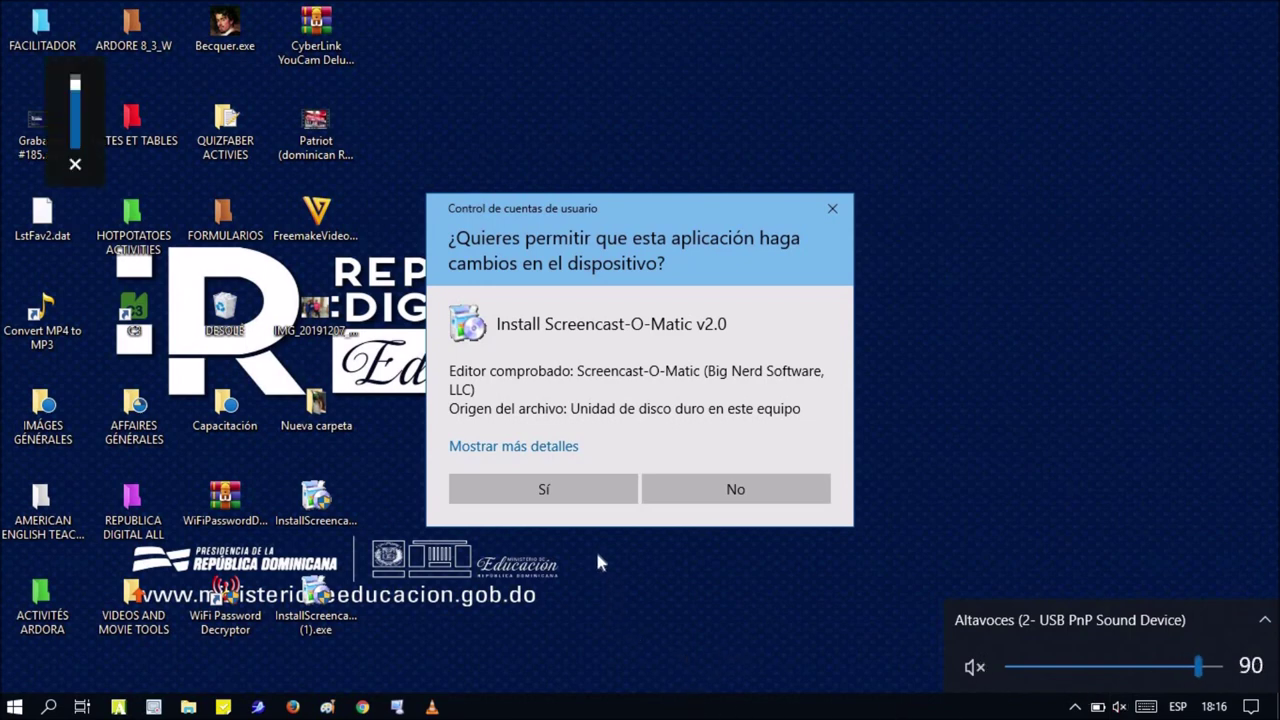
key("XF86AudioLowerVolume")
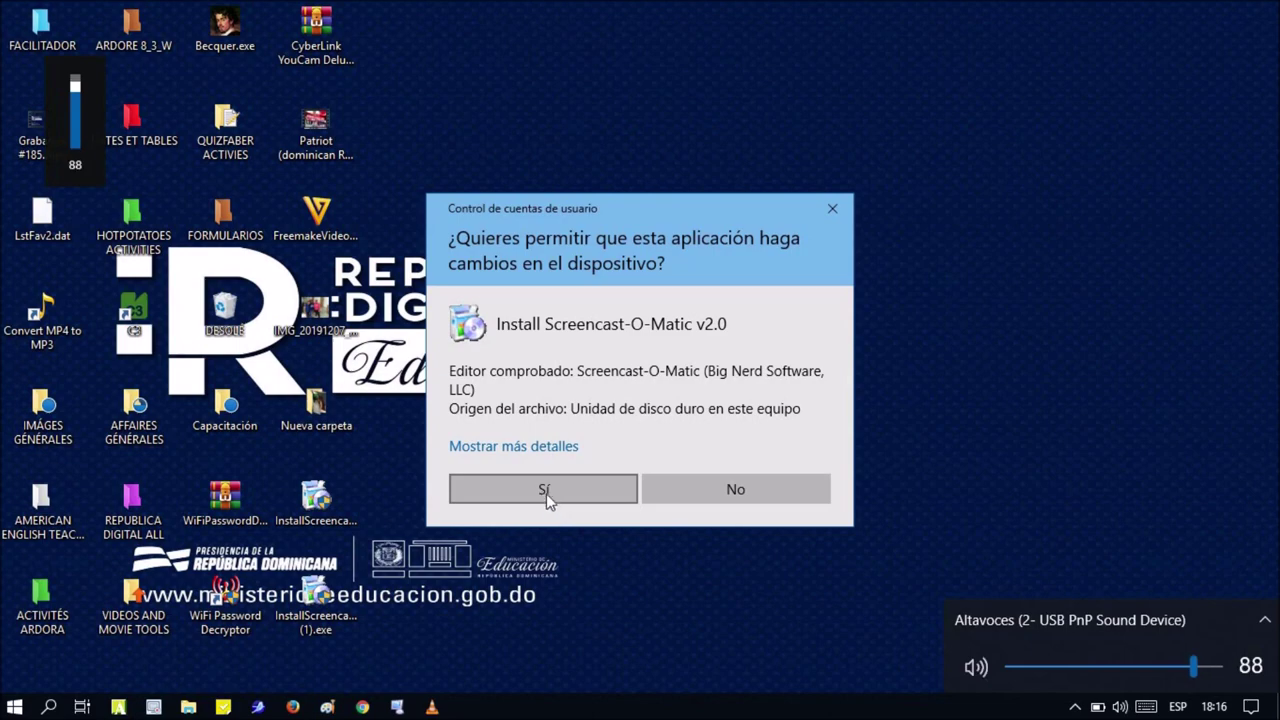
Step: Allow the installer to make changes to the device and install Screencast-O-Matic v2.0 for anyone using this computer
left_click(546, 490)
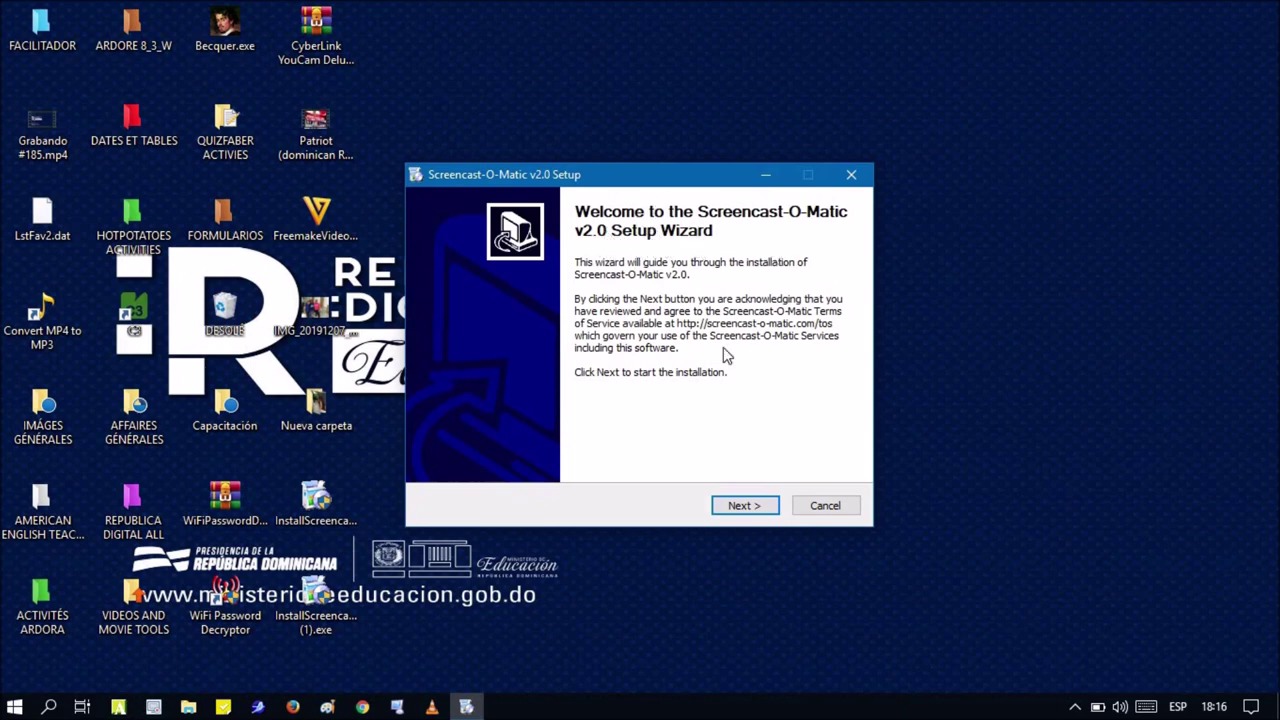
left_click(750, 511)
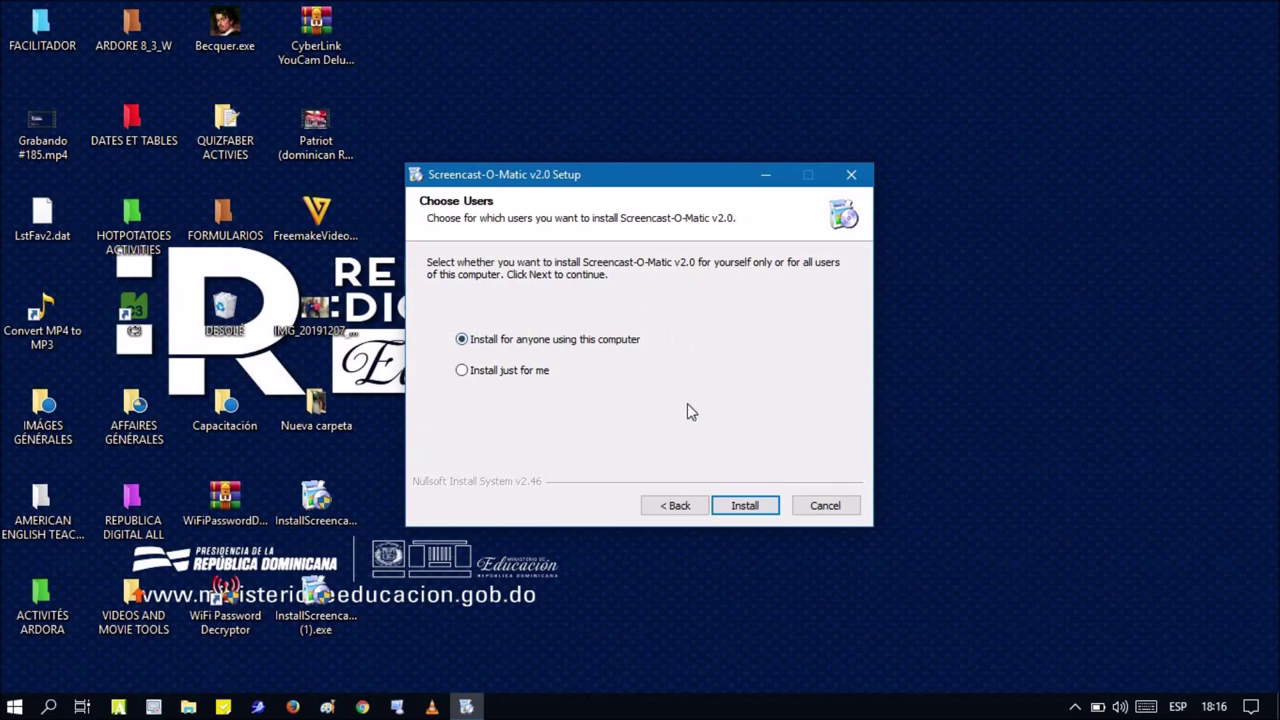
left_click(748, 510)
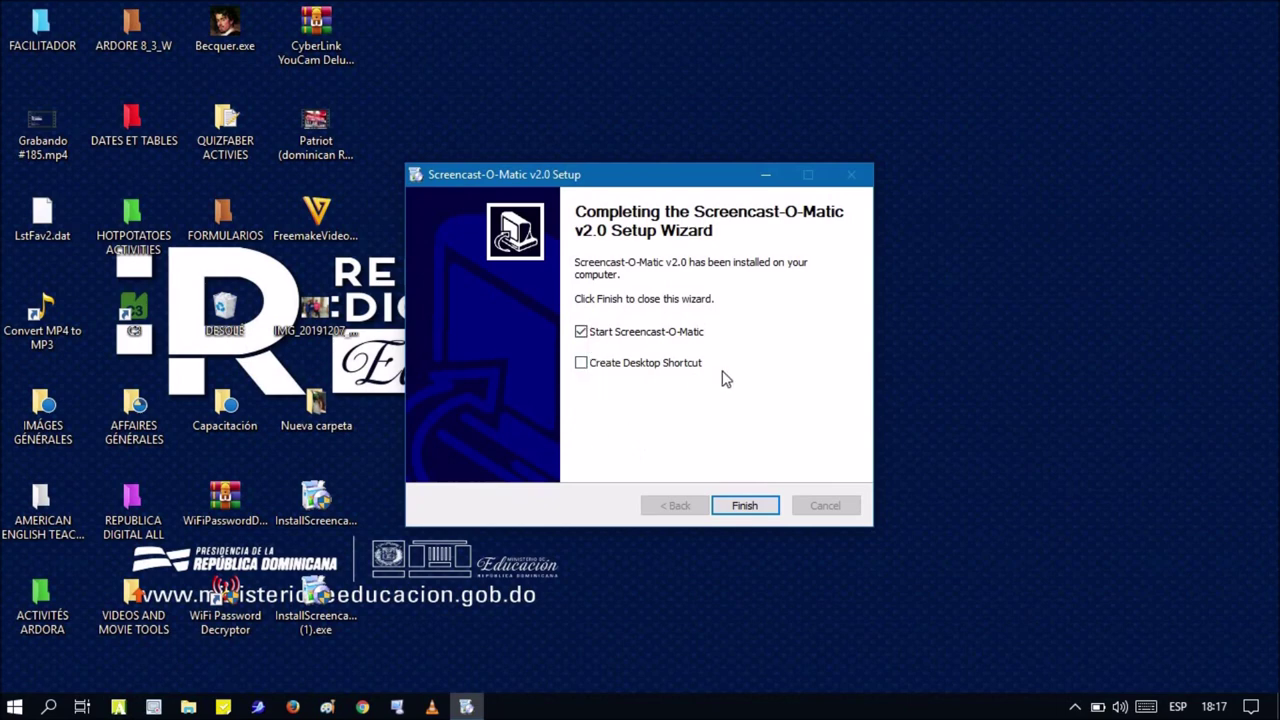
Step: Turn on desktop shortcut creation and finish the setup wizard with Start Screencast-O-Matic enabled
left_click(582, 364)
left_click(745, 507)
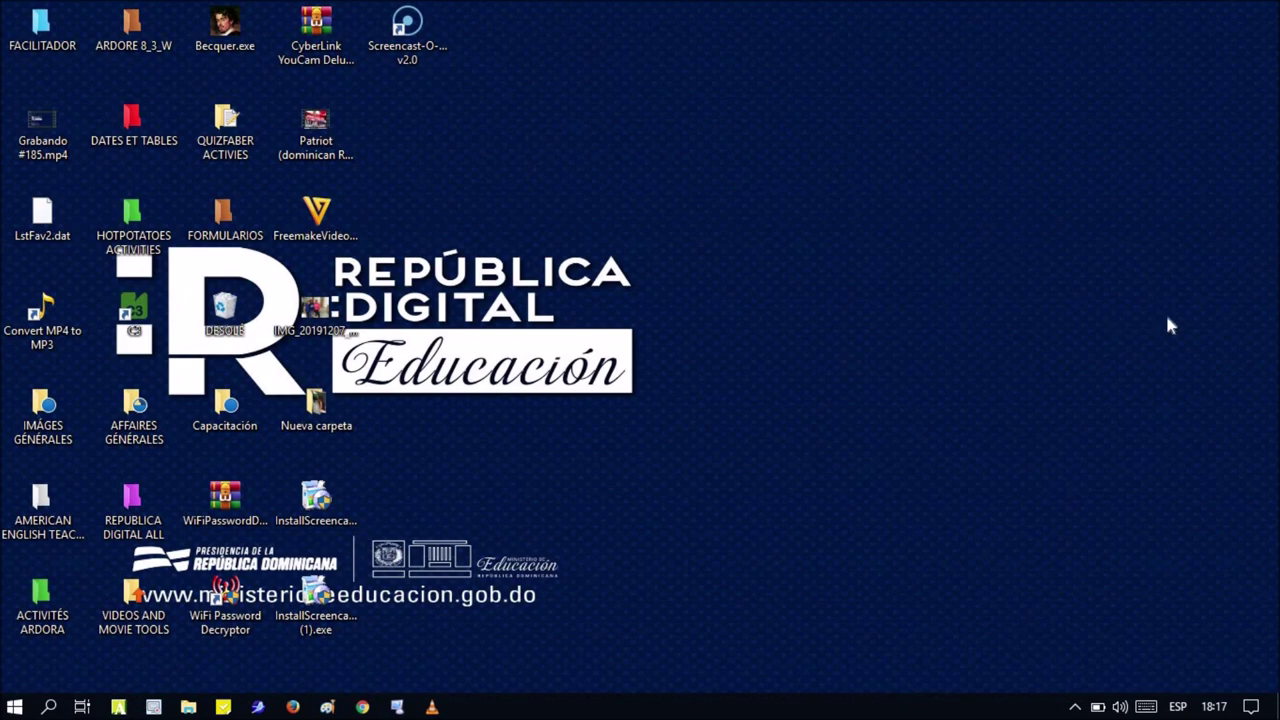
Step: Launch Screencast-O-Matic v2.0 from its desktop shortcut and start the free recorder
double_click(415, 45)
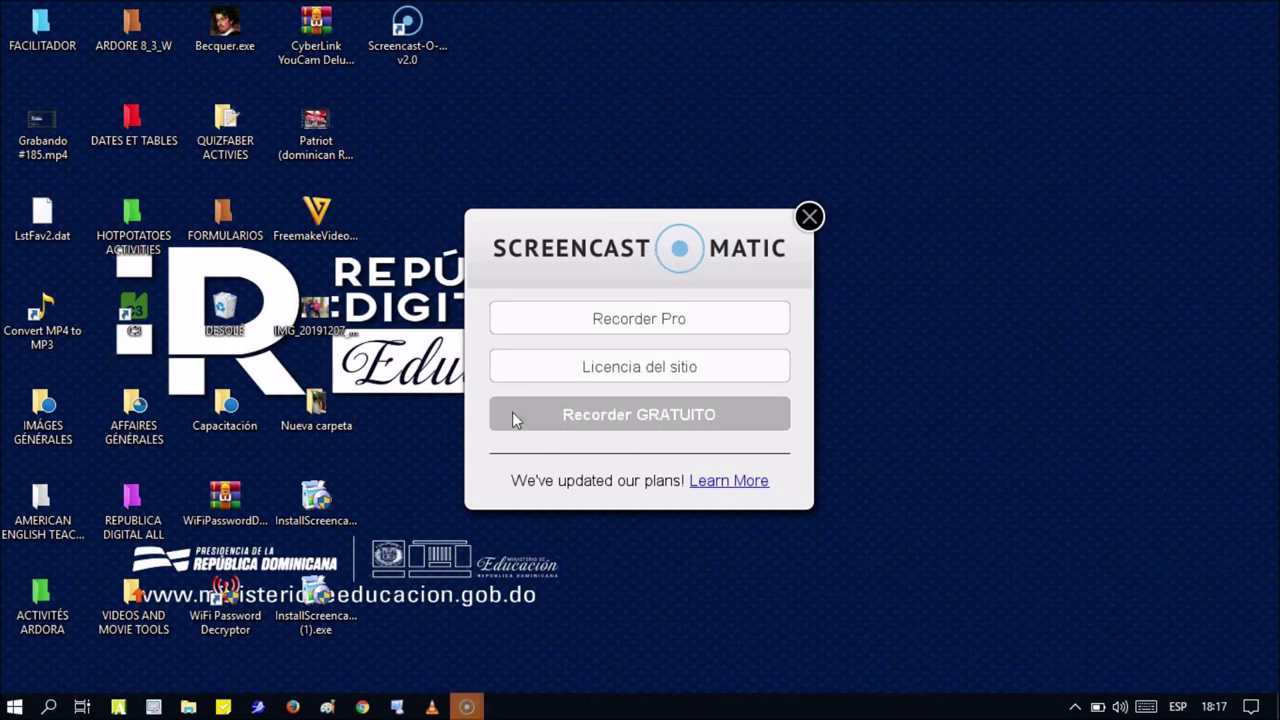
left_click(620, 423)
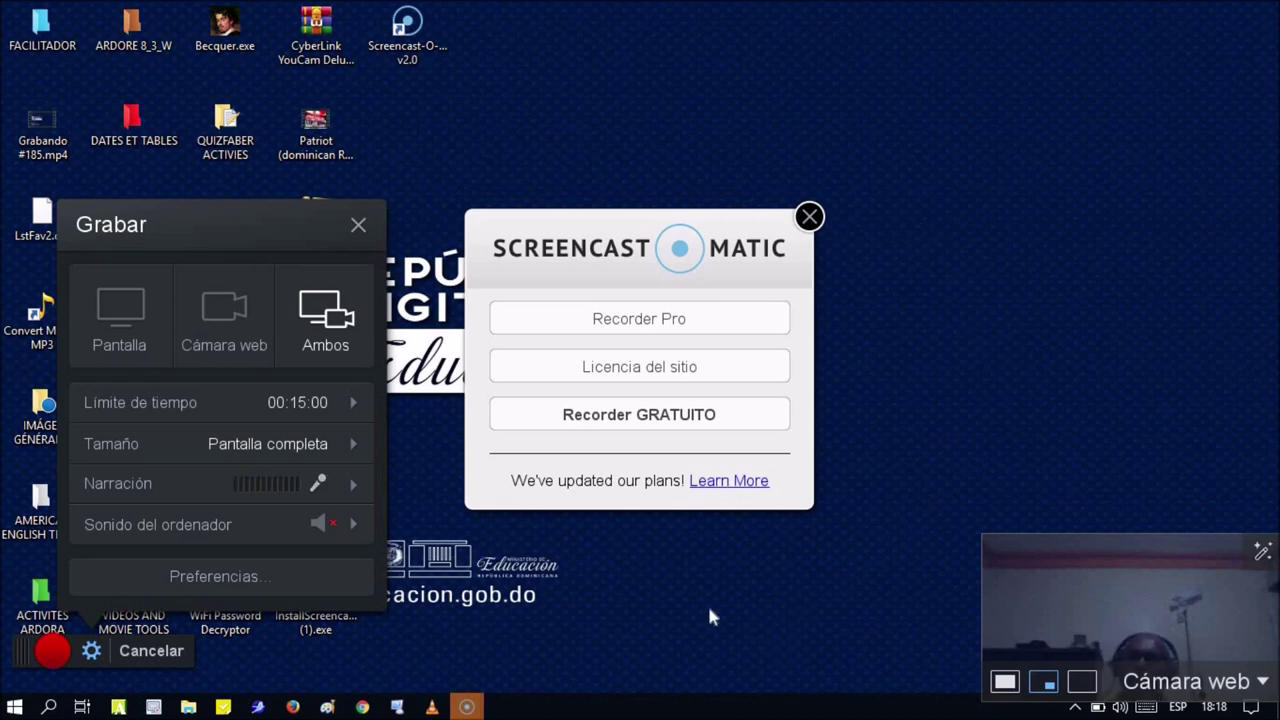
Step: Try the Pantalla and Cámara web recording modes, and return to Ambos
left_click(126, 316)
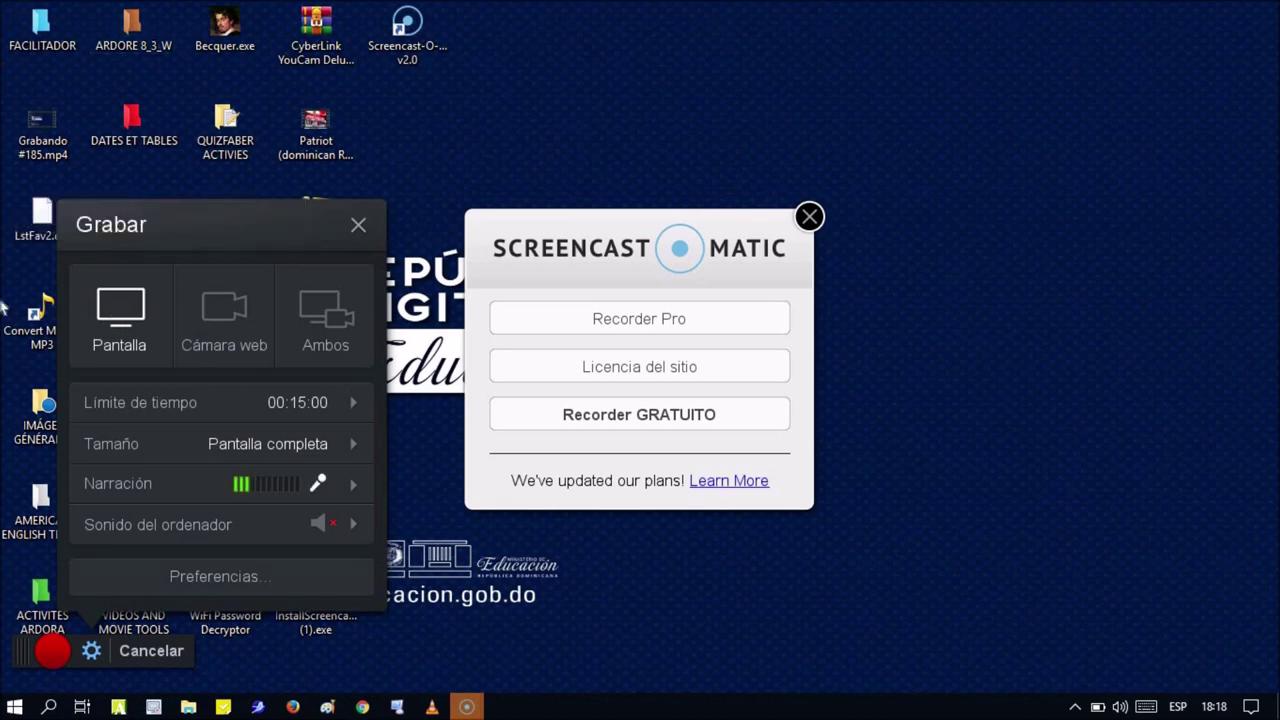
left_click(245, 318)
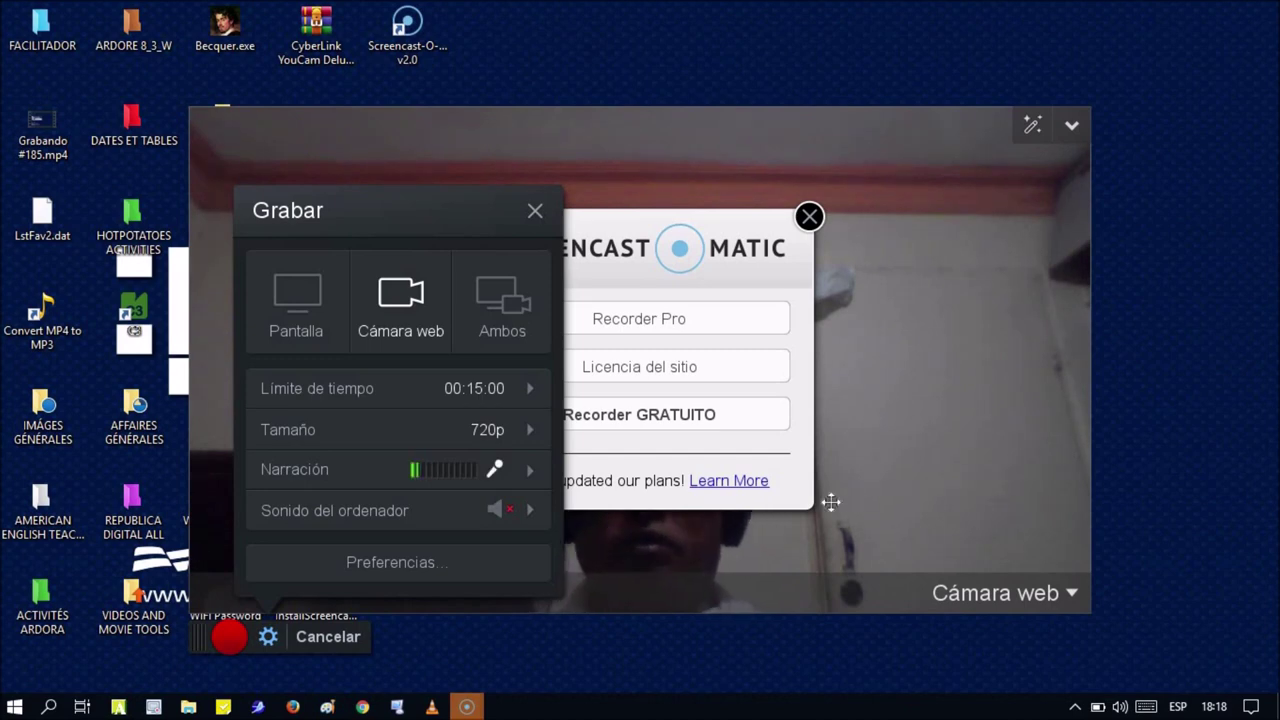
left_click(503, 300)
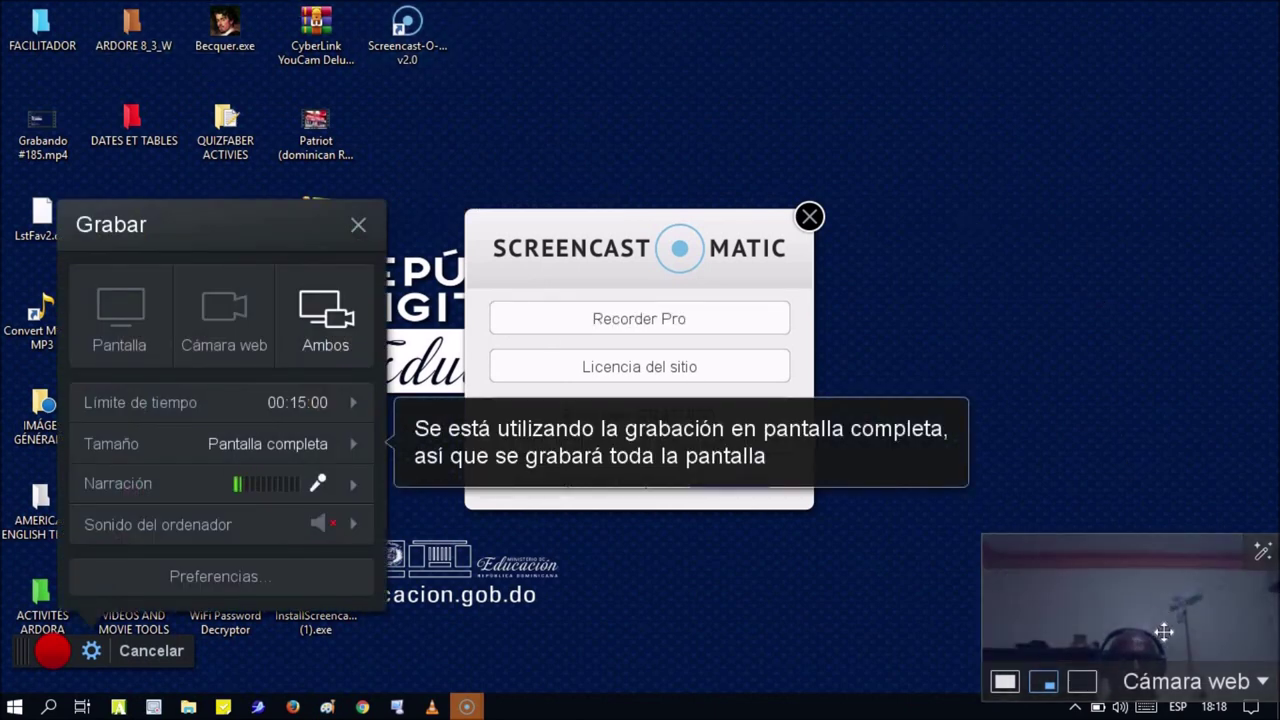
Step: Move the webcam preview slightly upward and choose Integrated Webcam as the camera source
left_click_drag(1149, 645, 1194, 538)
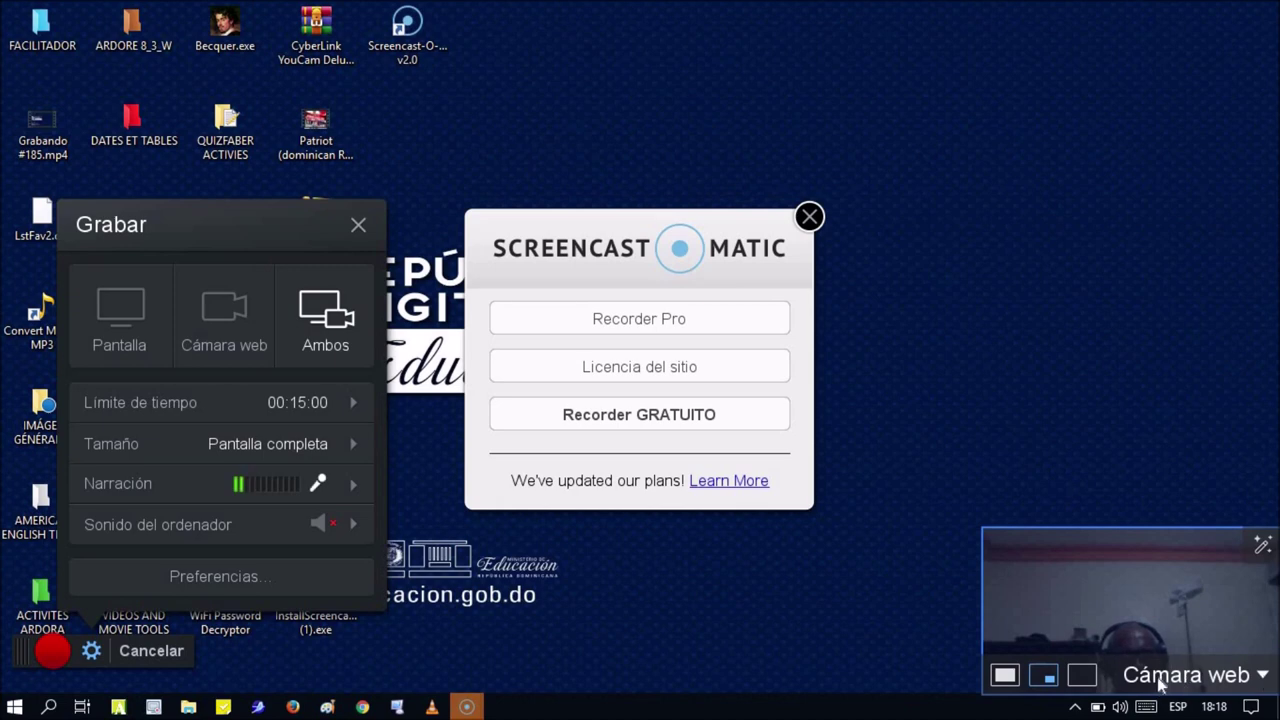
left_click(1266, 676)
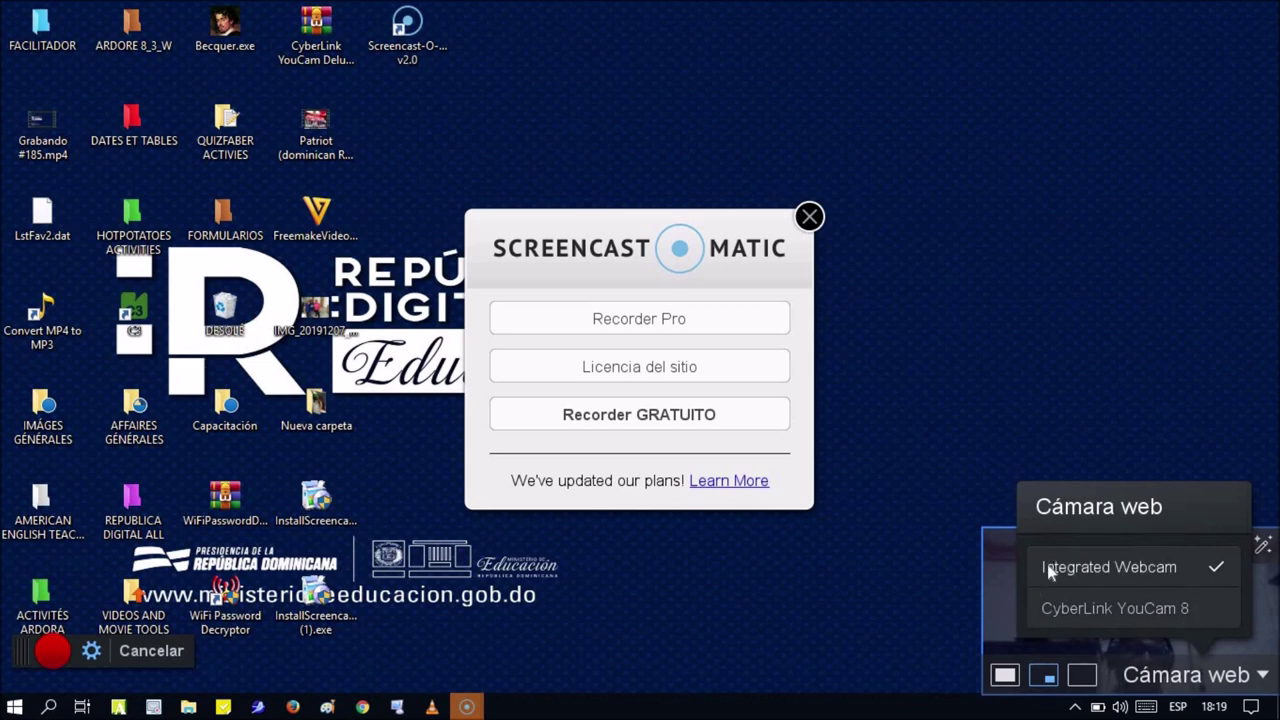
left_click(1126, 575)
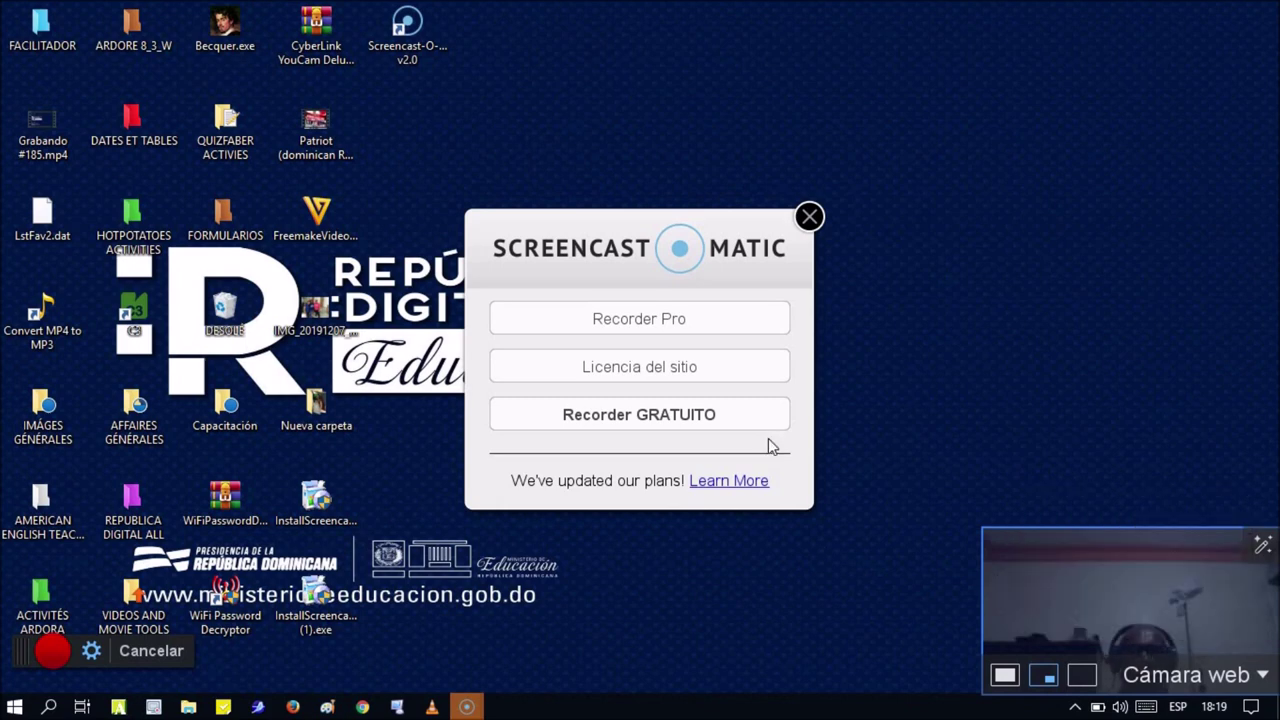
Step: Close the Screencast-O-Matic launcher window and reopen the recording settings
left_click(809, 217)
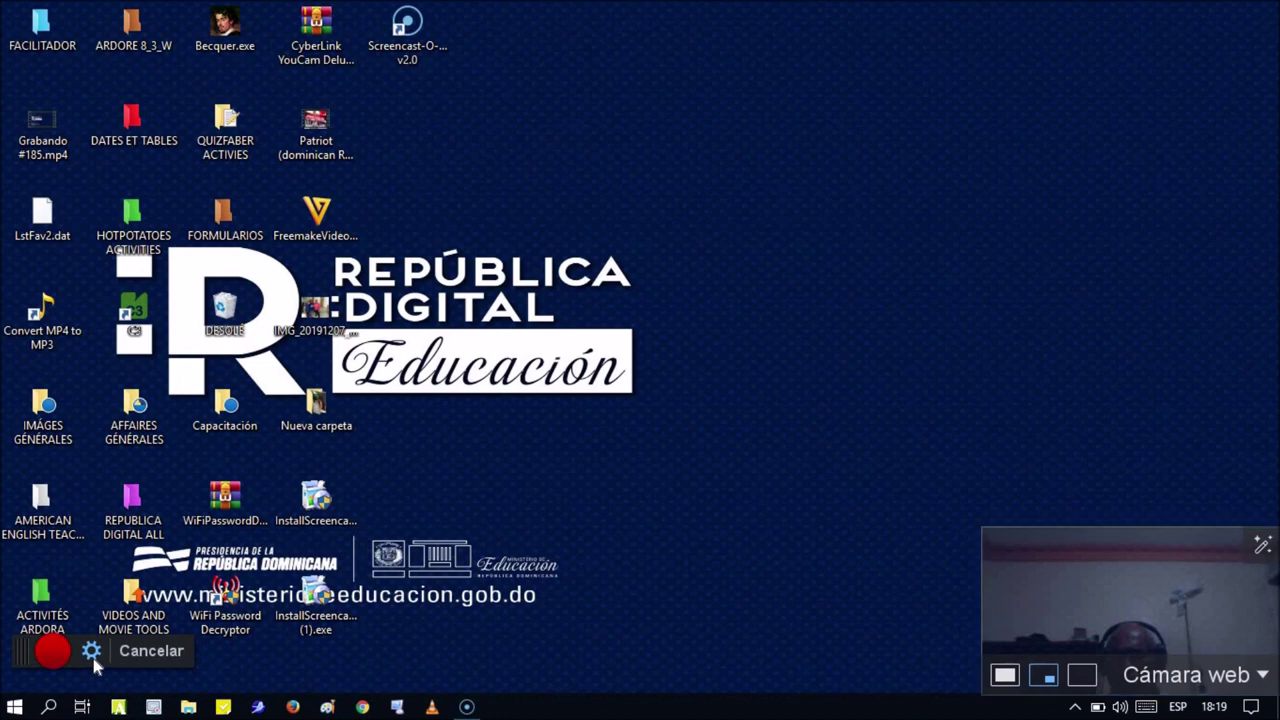
left_click(91, 652)
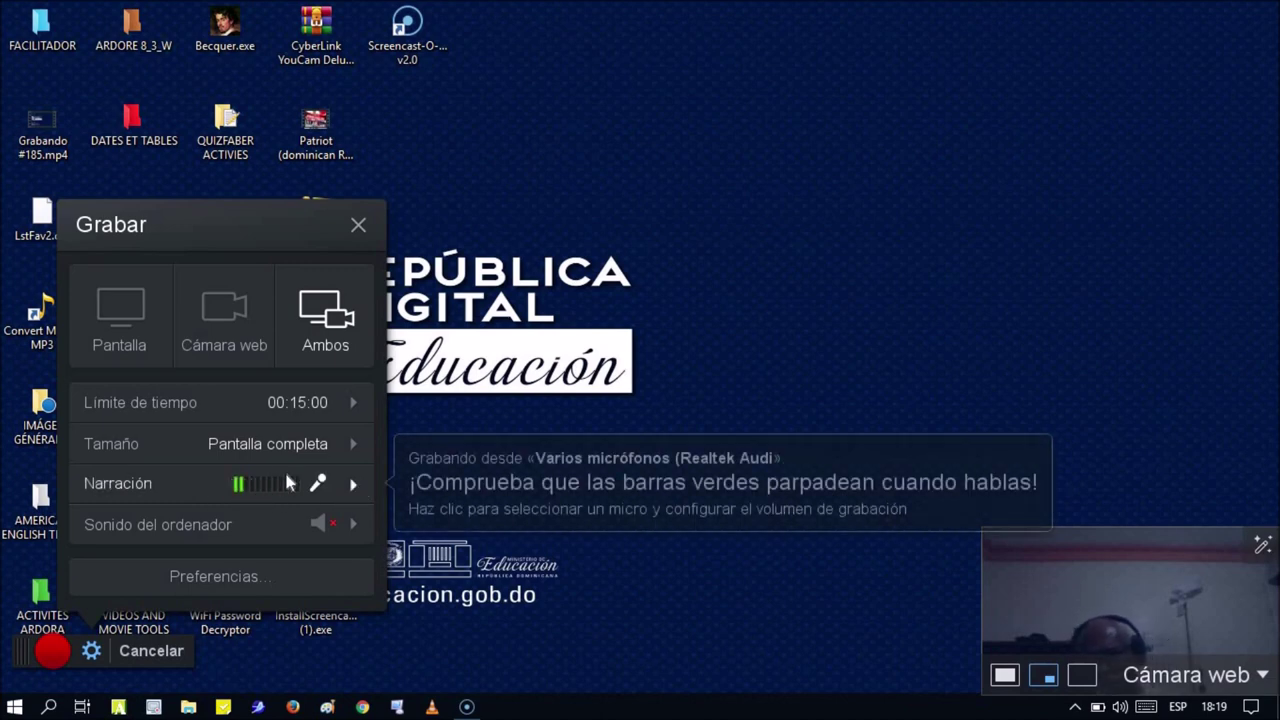
Step: Check the narration microphone option and keep the recording size at Pantalla completa
left_click(343, 486)
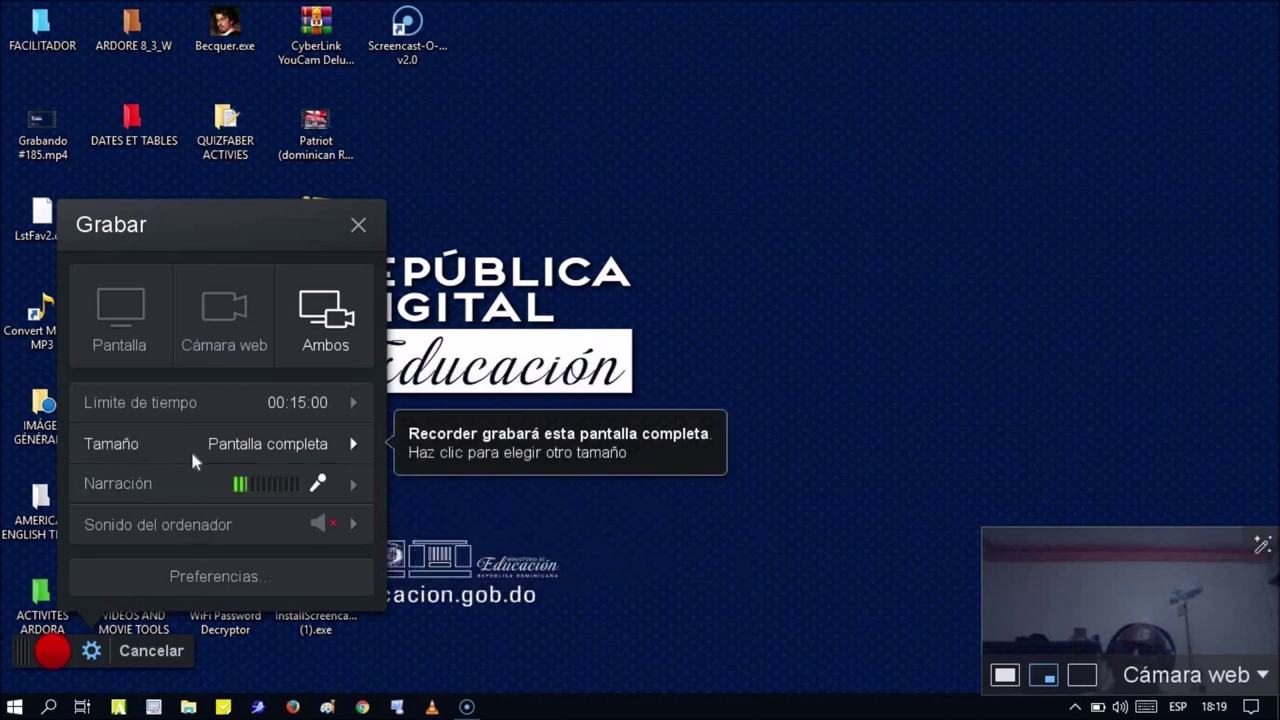
left_click(252, 447)
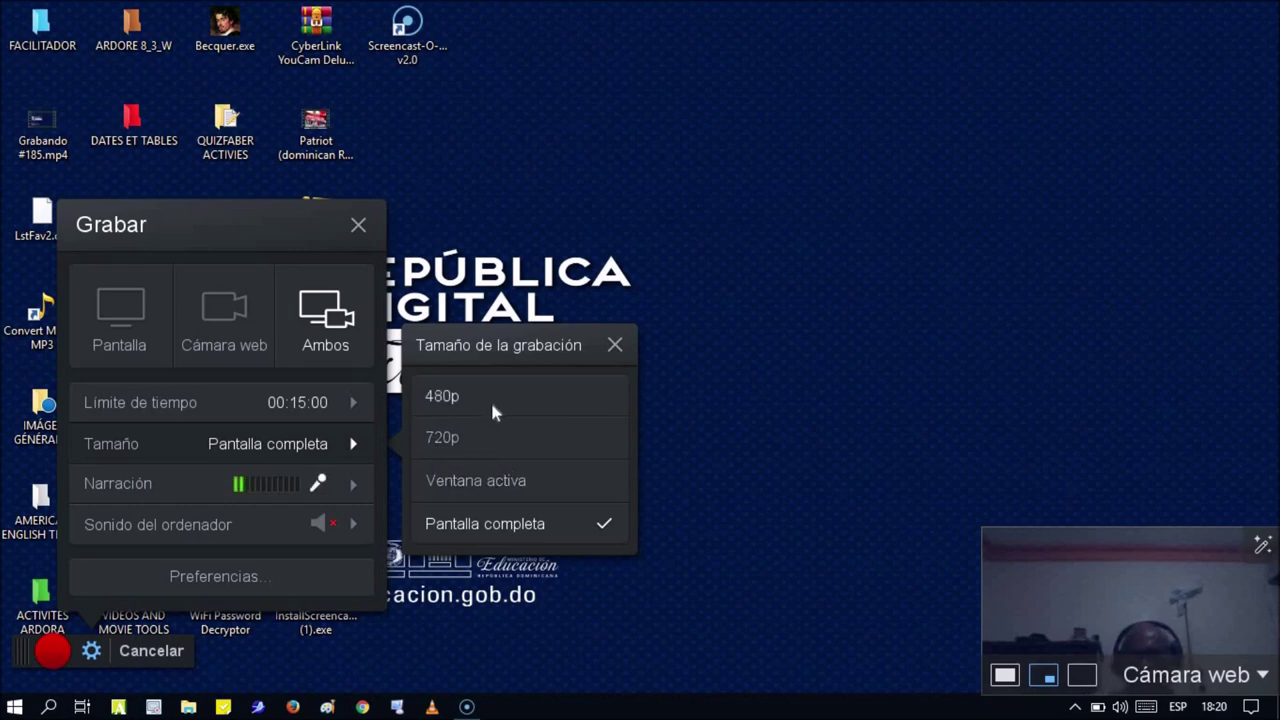
left_click(428, 530)
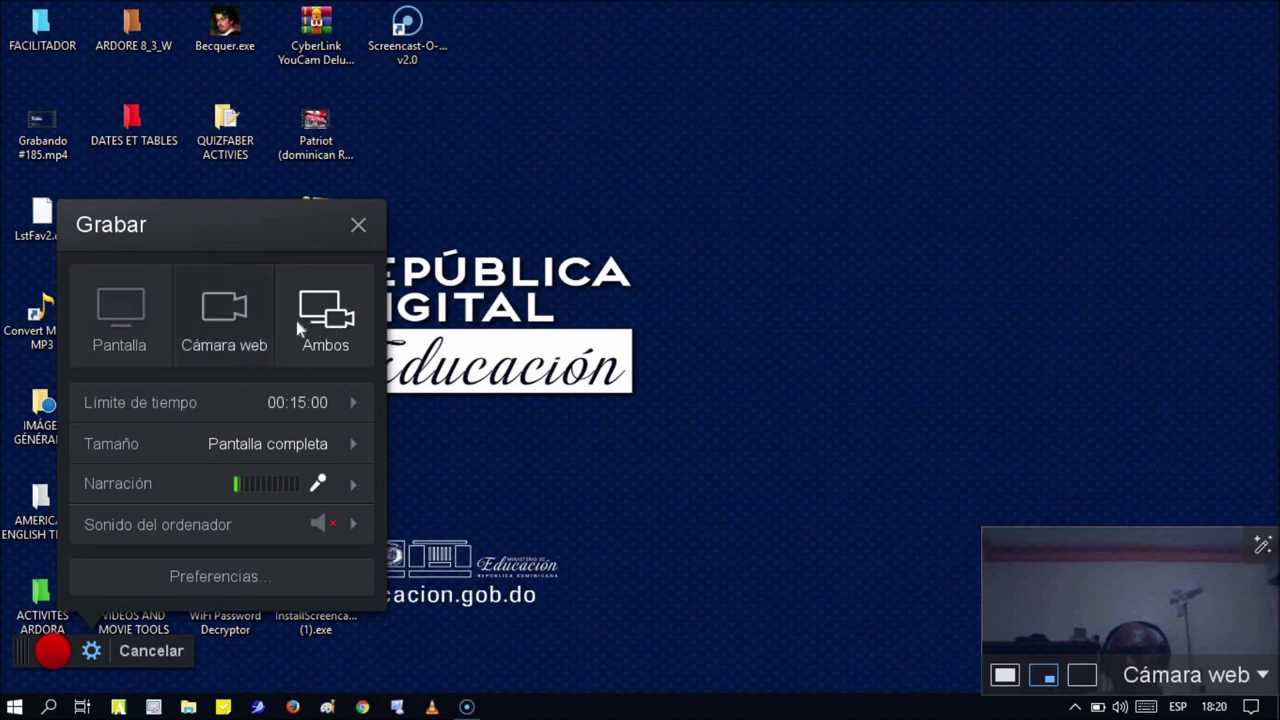
Step: Switch the recording mode to Pantalla, close the recording settings and start recording the screen
left_click(131, 320)
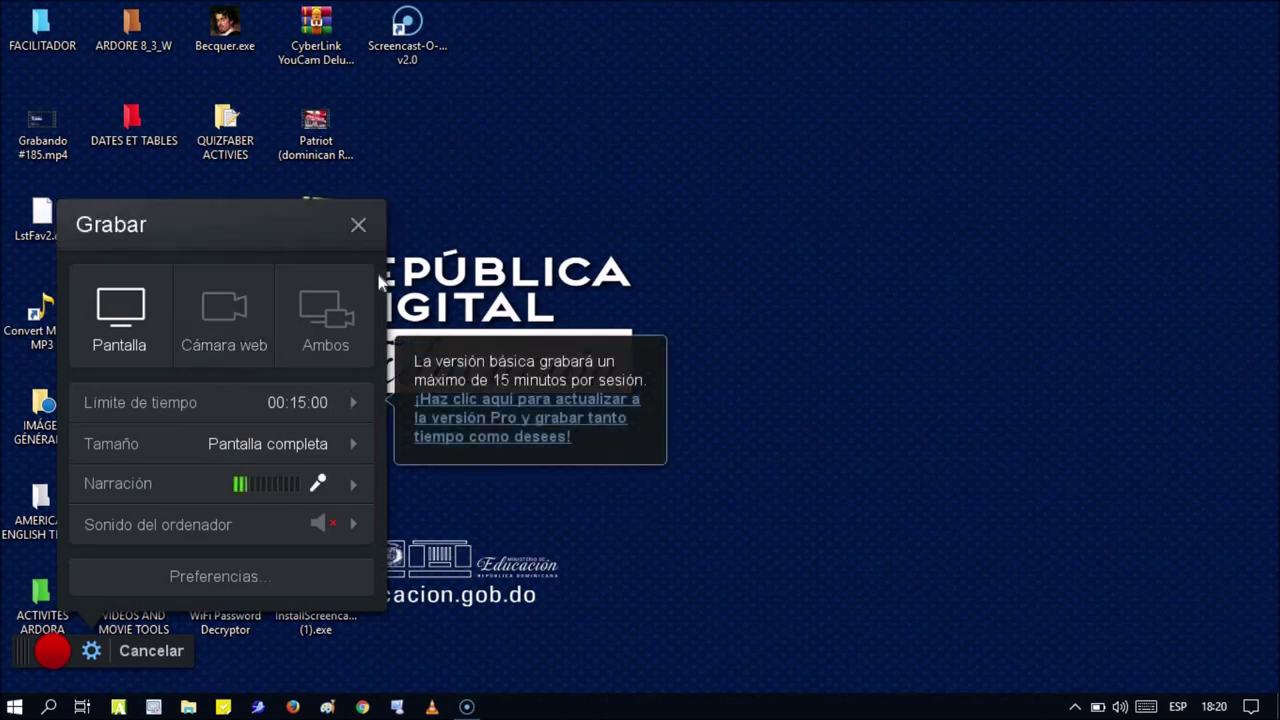
left_click(357, 225)
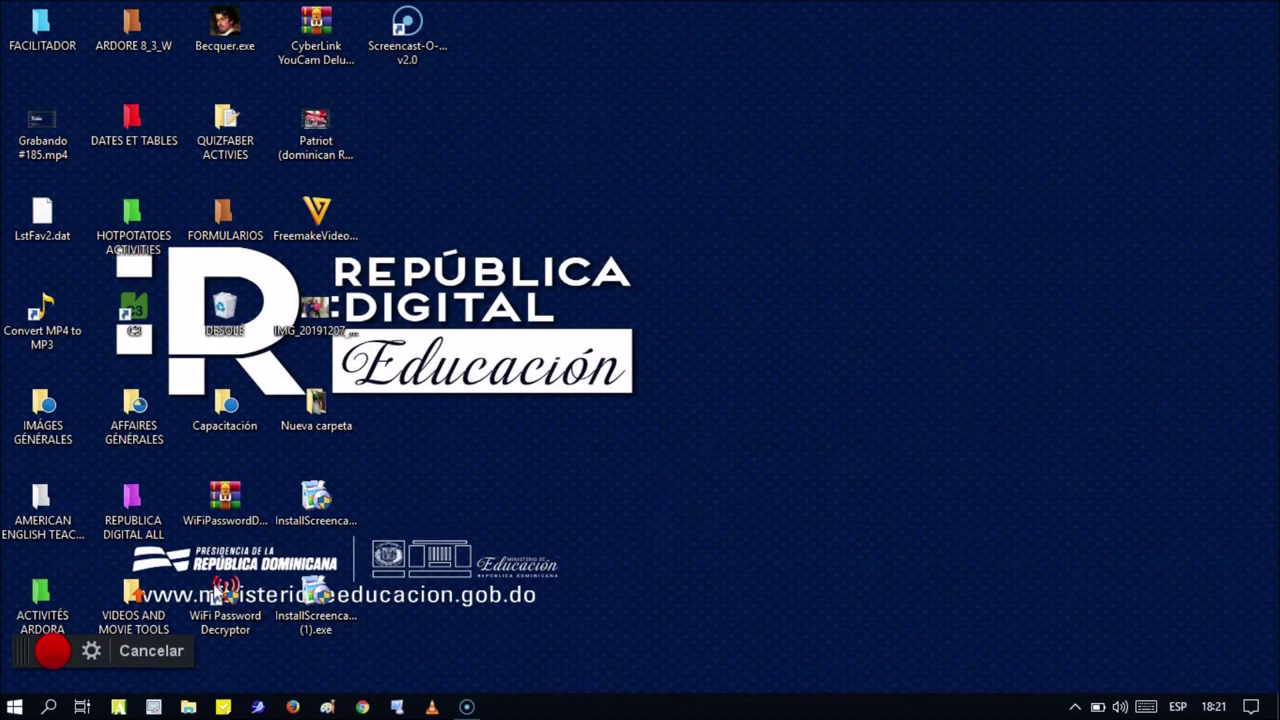
left_click(50, 655)
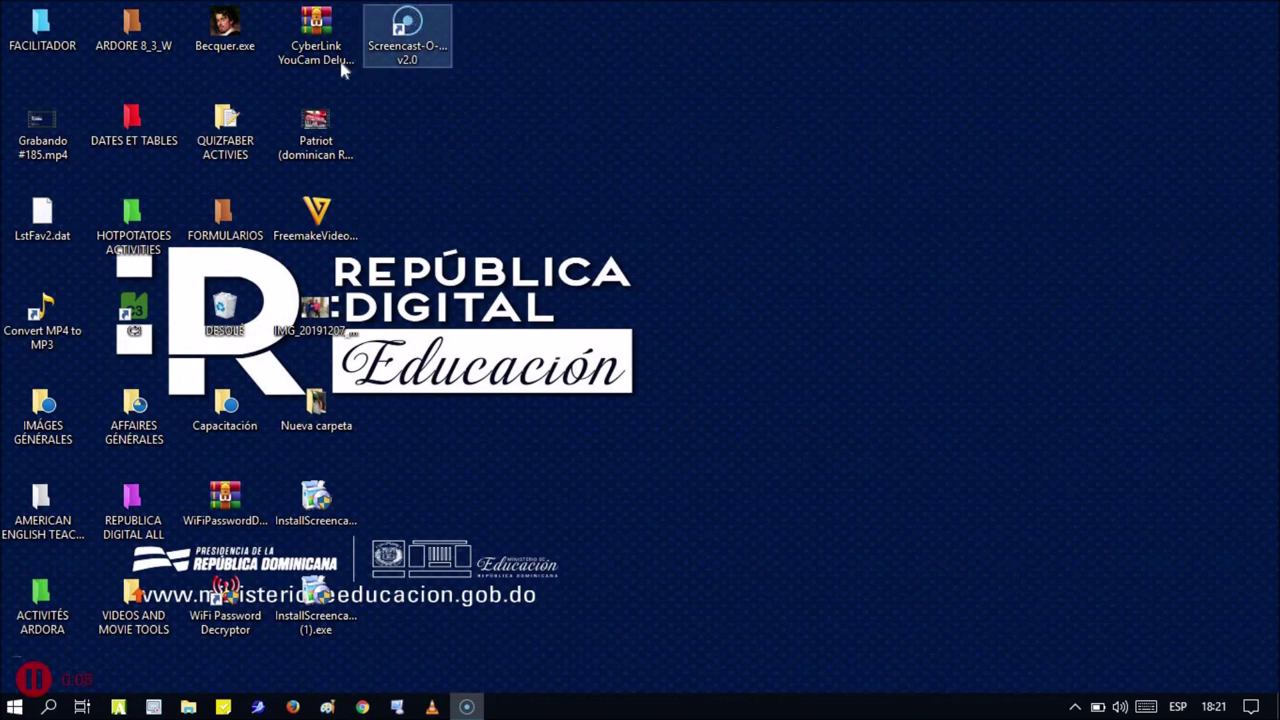
left_click(125, 60)
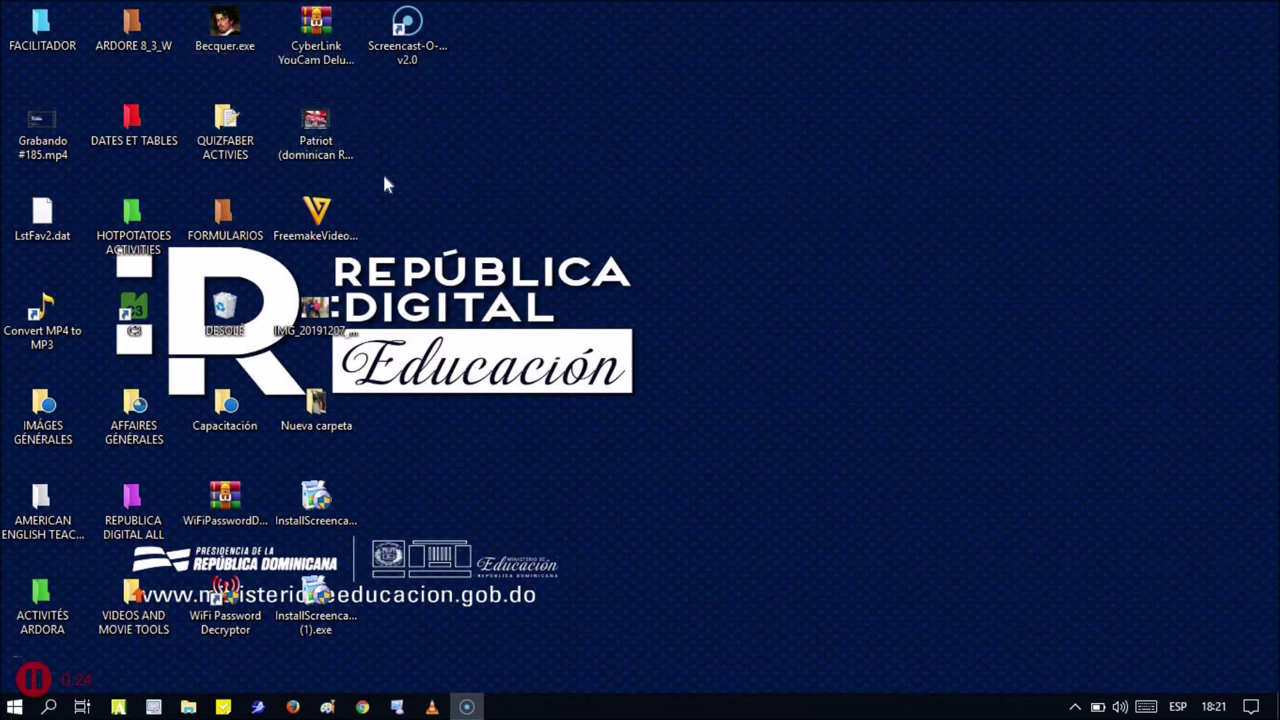
Step: While recording, play the desktop's Patriot intro video maximized in Reproductor de Windows Media, and close the player
double_click(314, 140)
right_click(314, 140)
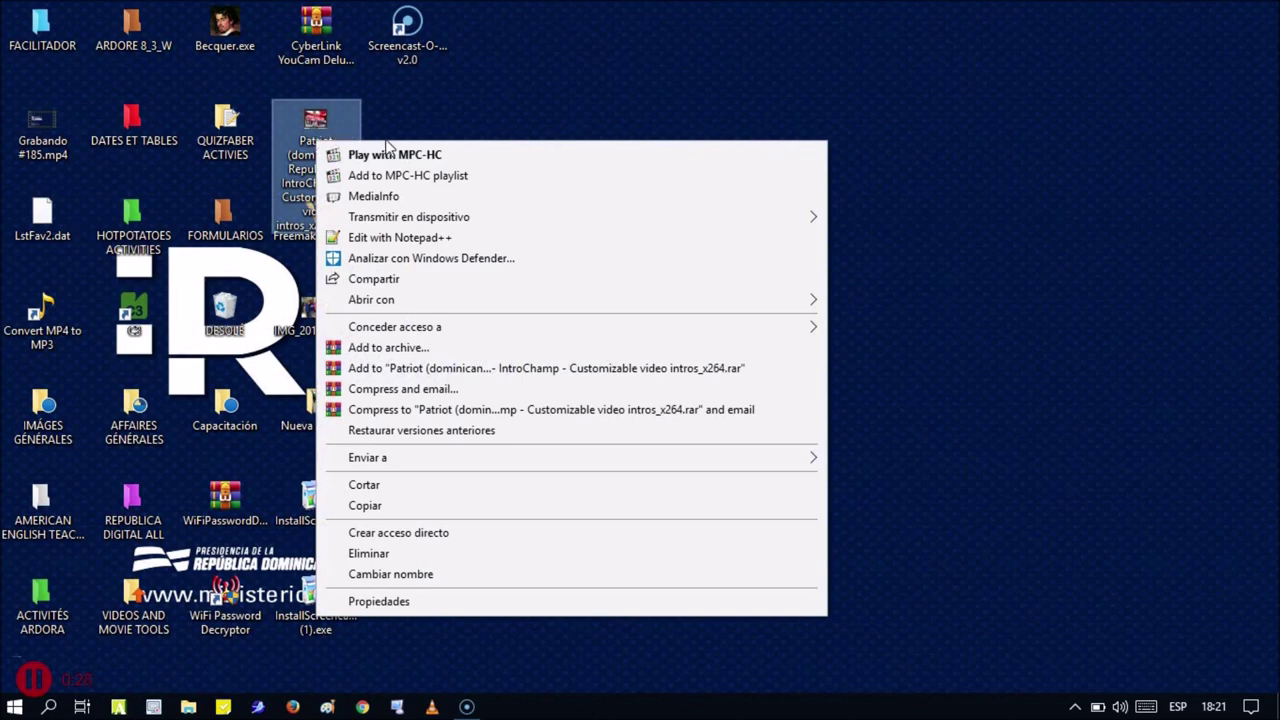
mouse_move(373, 299)
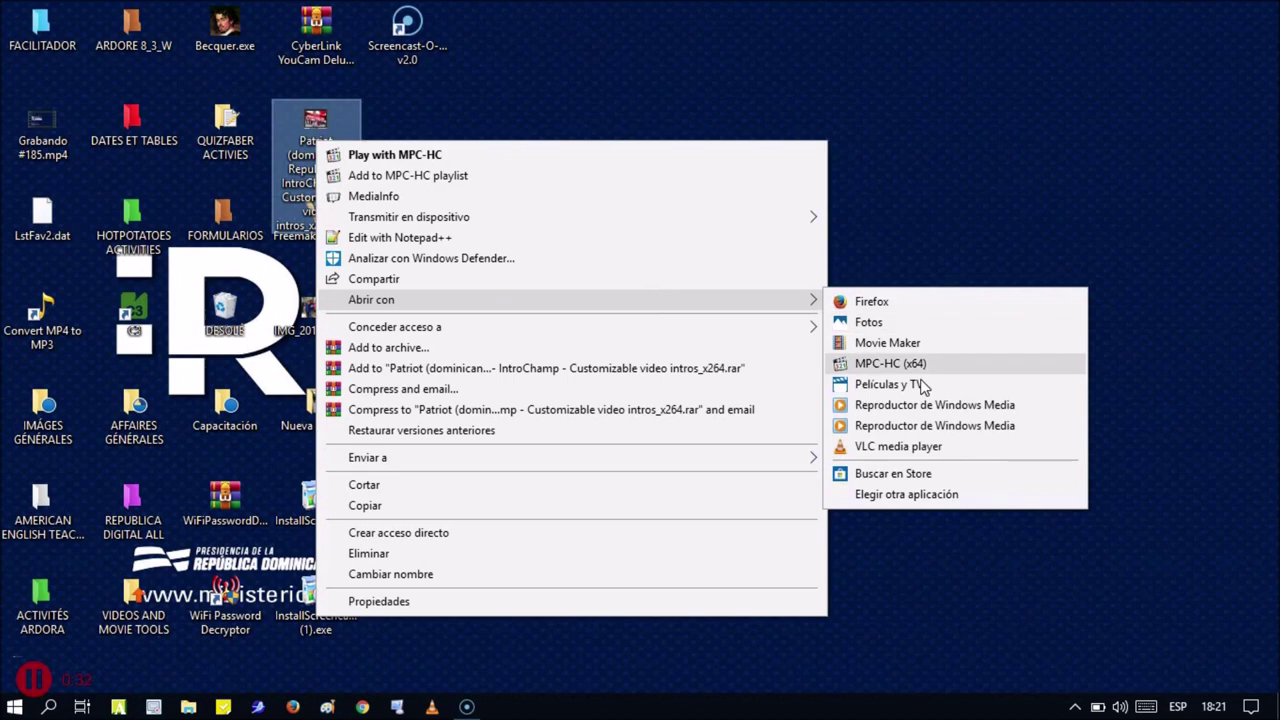
left_click(866, 405)
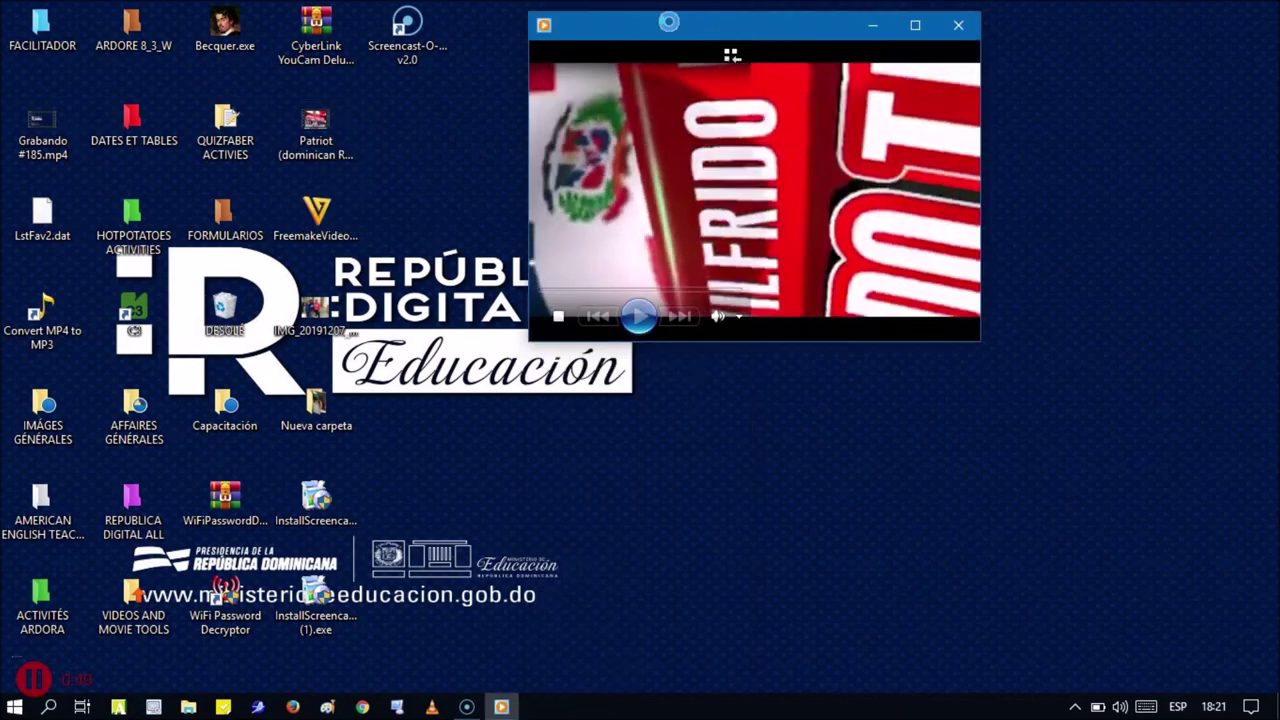
left_click(915, 26)
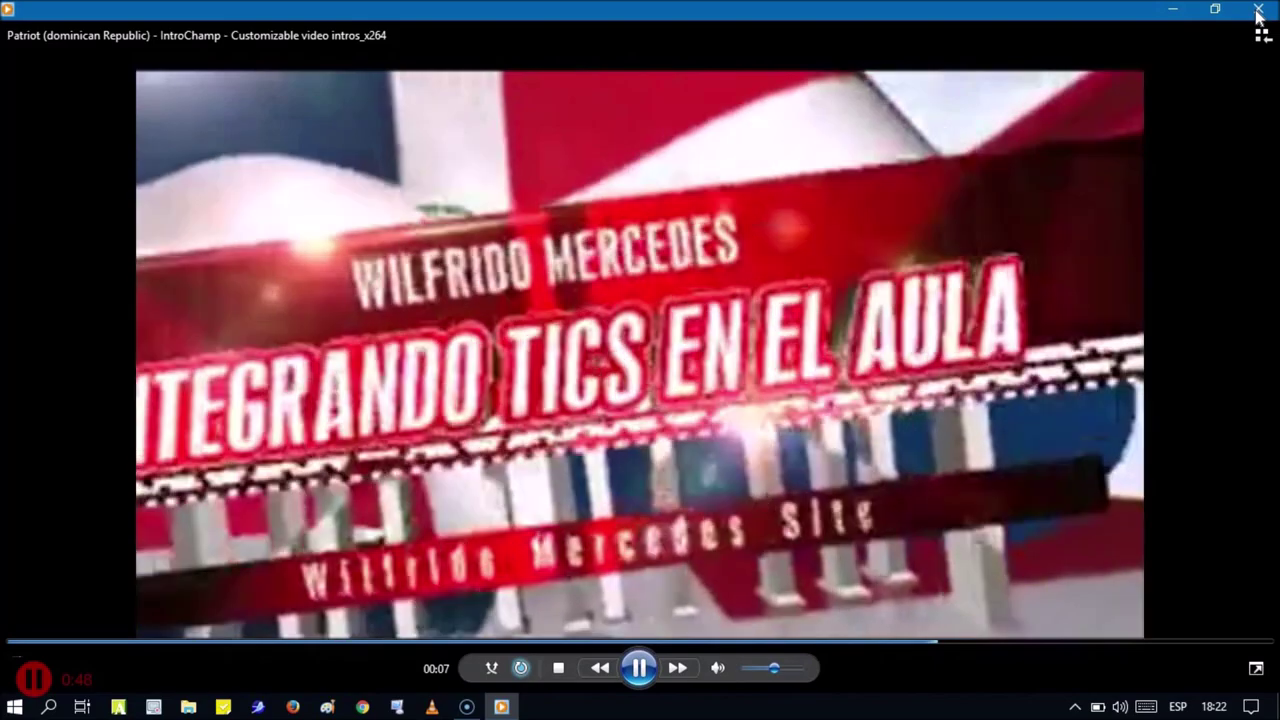
left_click(1258, 10)
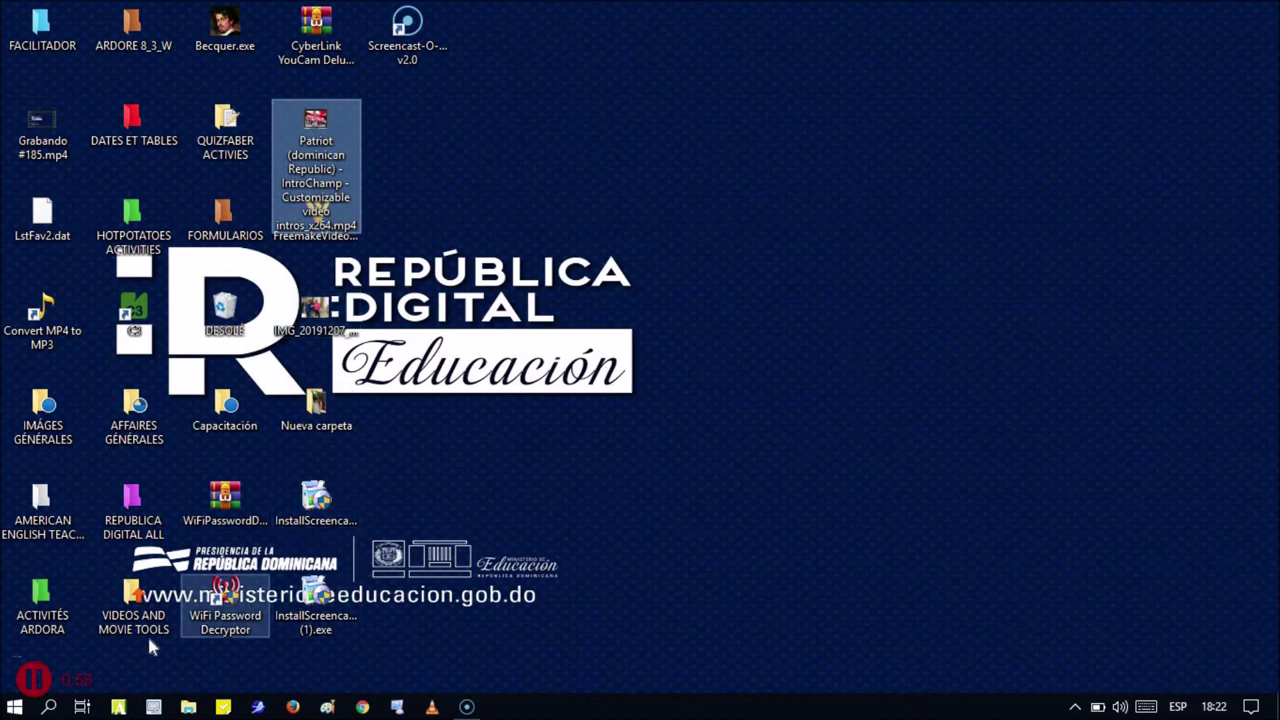
Step: Pause and preview the screen recording, and finish it without upgrading to the video editor
left_click(36, 681)
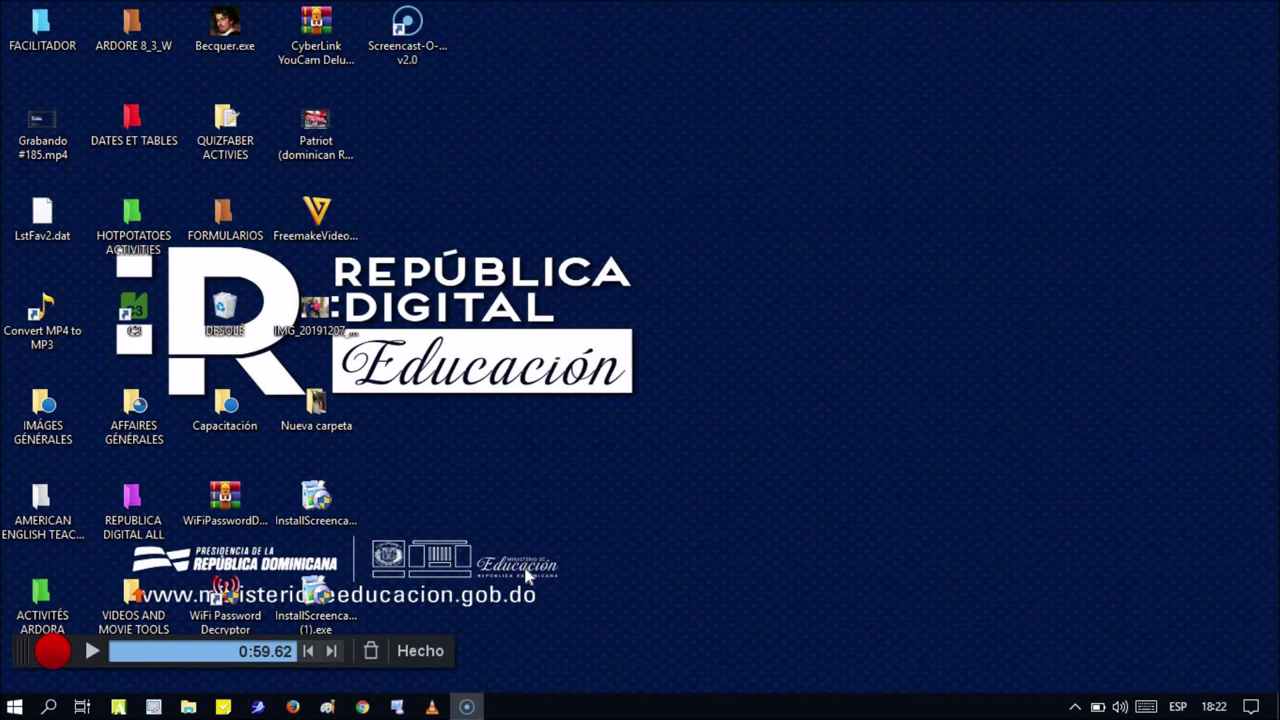
left_click(93, 653)
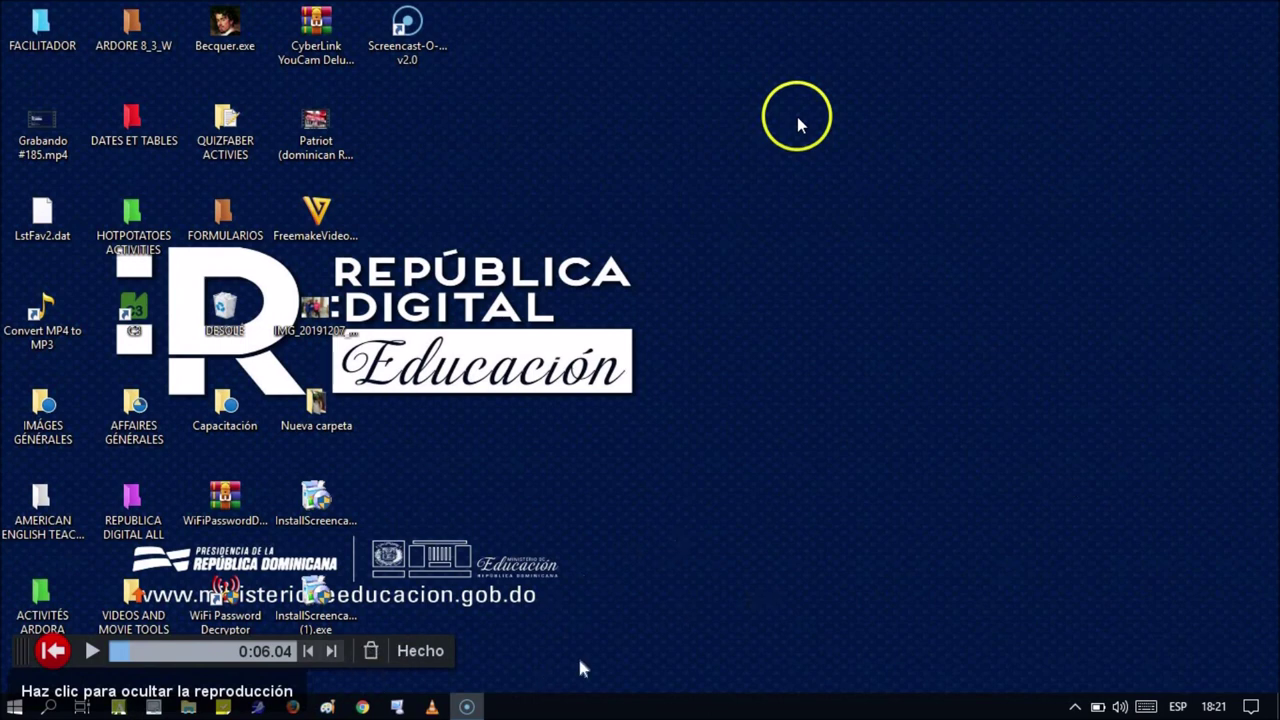
left_click(418, 651)
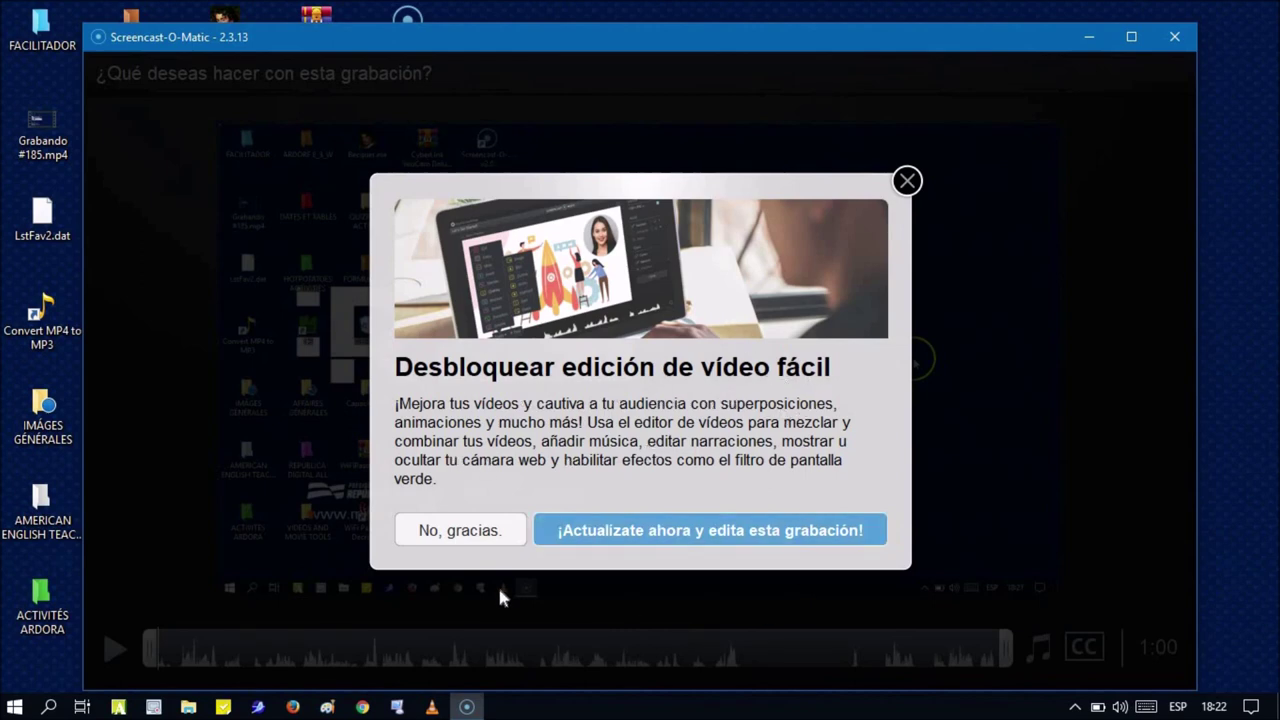
left_click(446, 531)
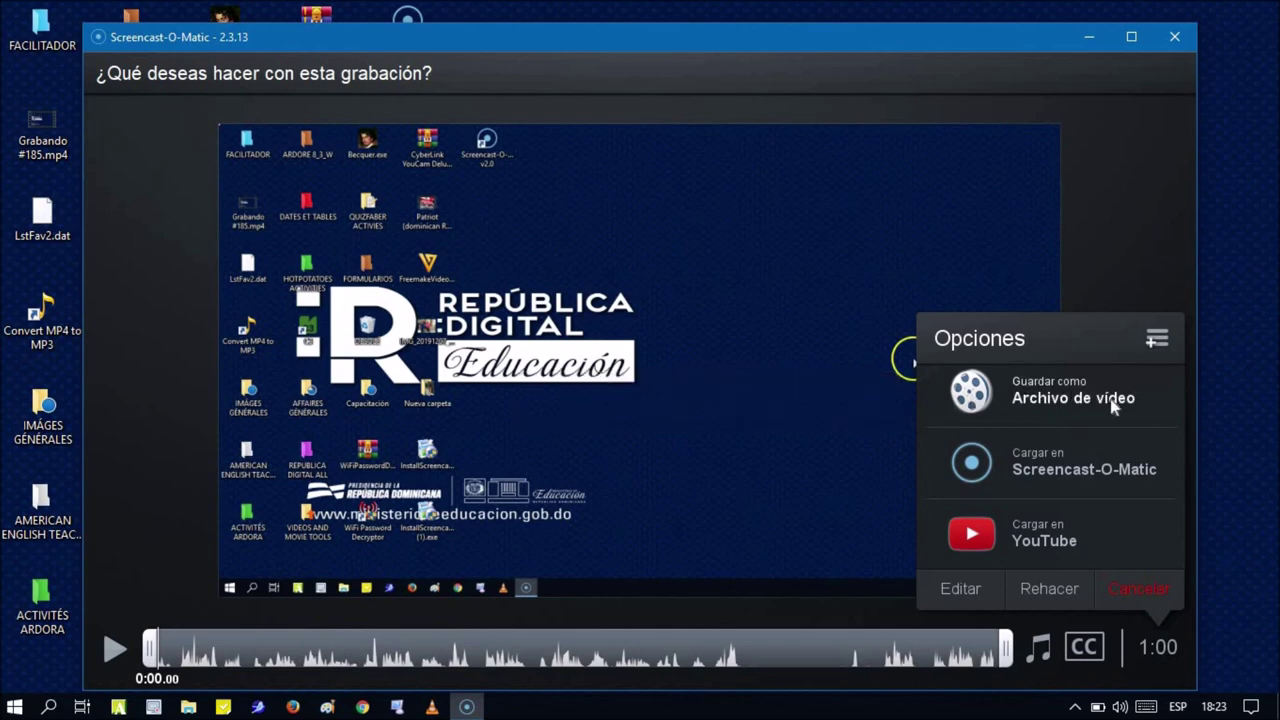
Step: Publish the recording as the MP4 video file Grabando #187 in the Desktop folder, and close the finished publication
left_click(1024, 400)
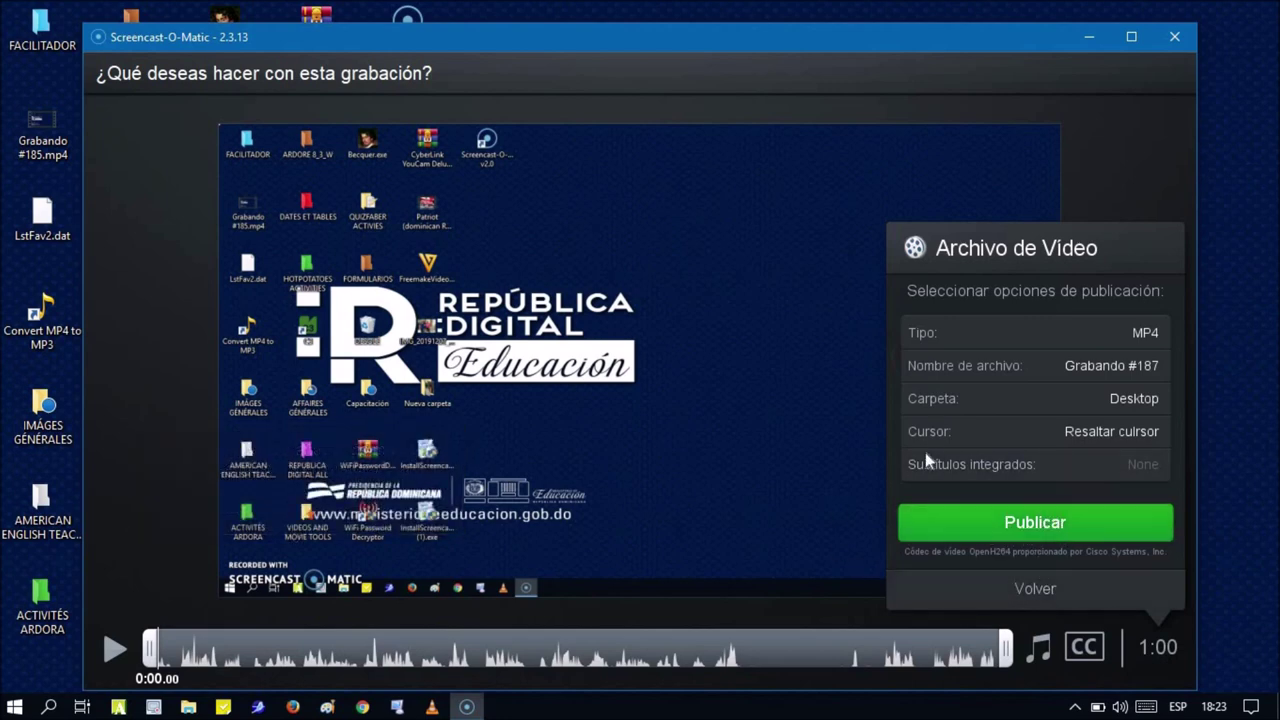
left_click(922, 400)
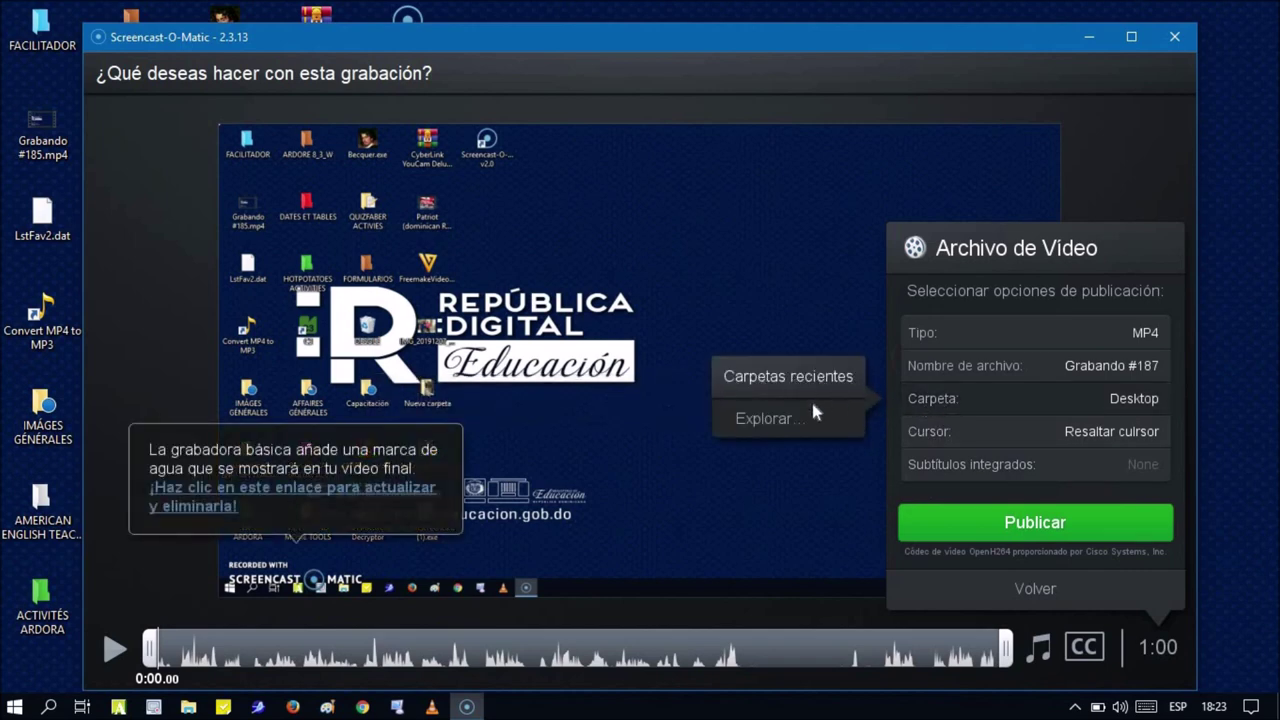
left_click(762, 421)
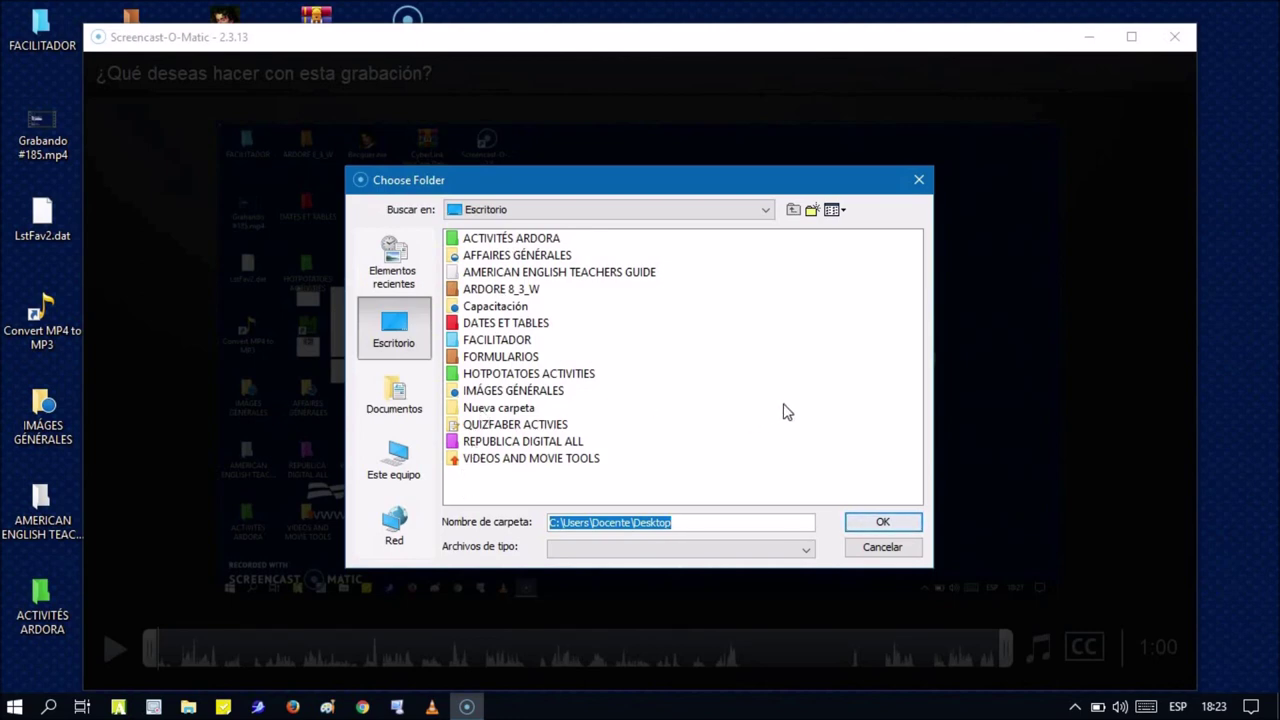
left_click(395, 343)
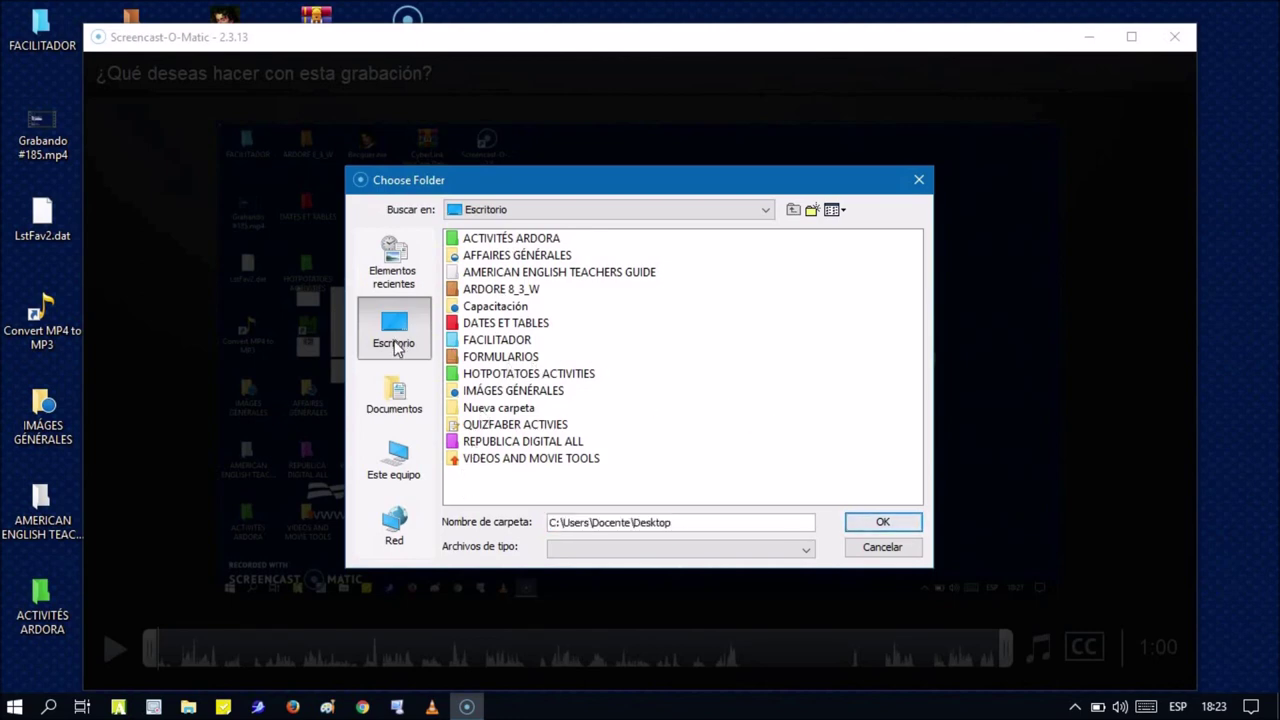
left_click(876, 520)
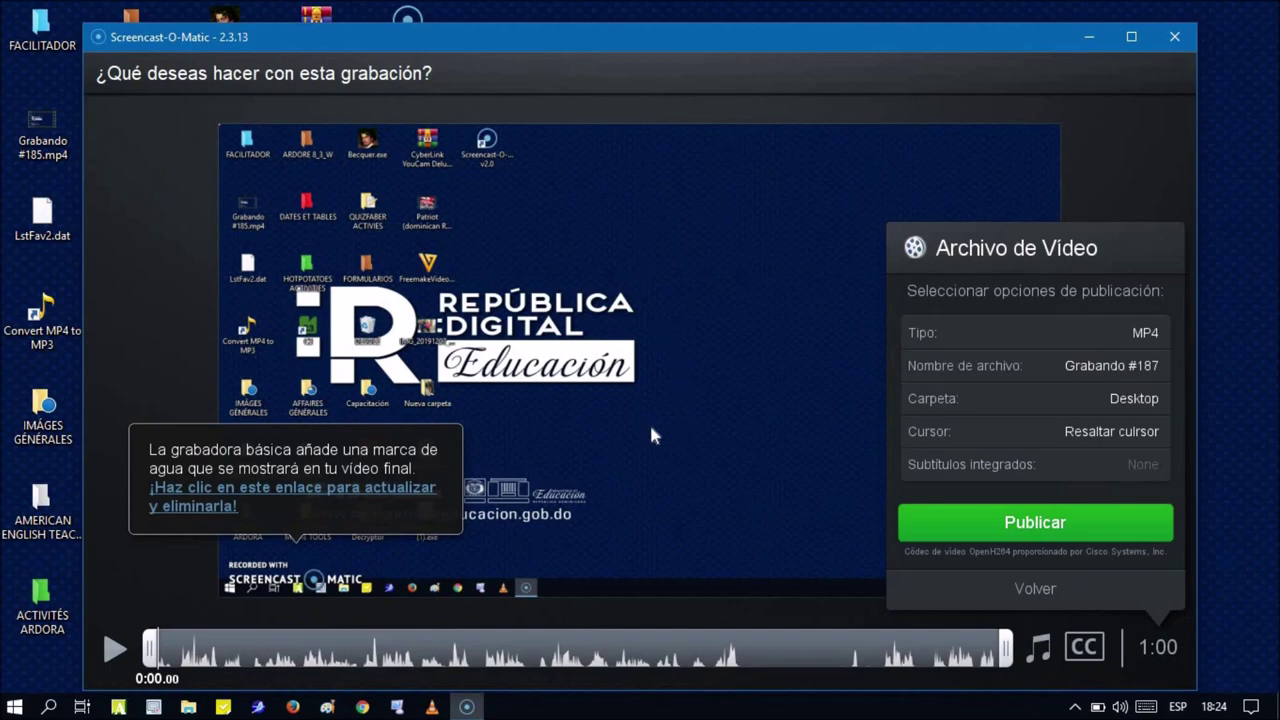
left_click(995, 534)
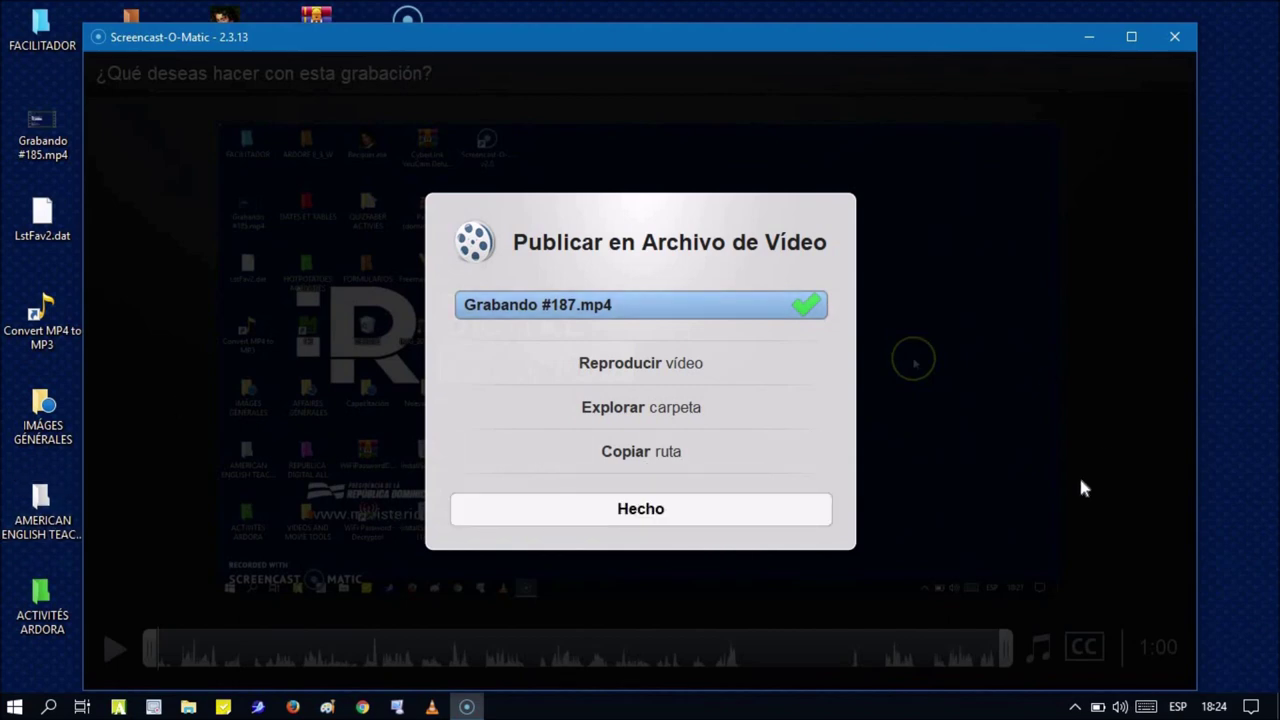
left_click(638, 511)
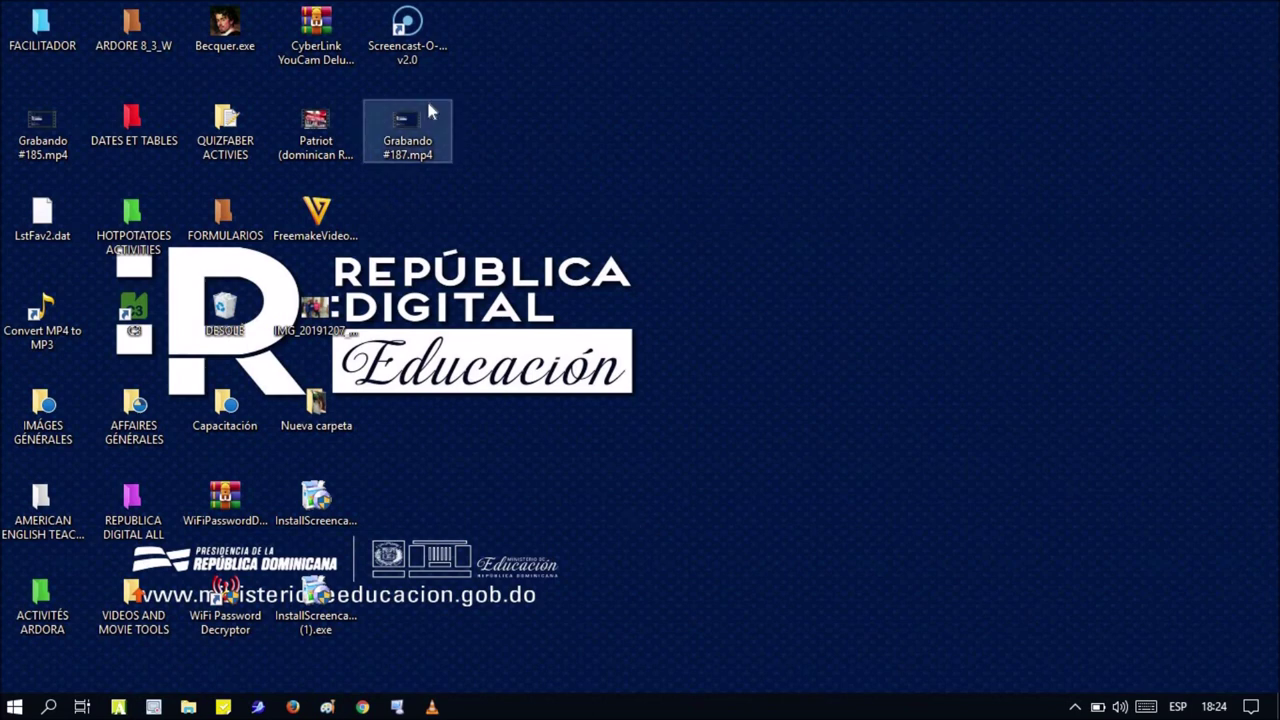
Step: Play Grabando #187.mp4 from the desktop in Reproductor de Windows Media to check the recording, and close the player
right_click(407, 141)
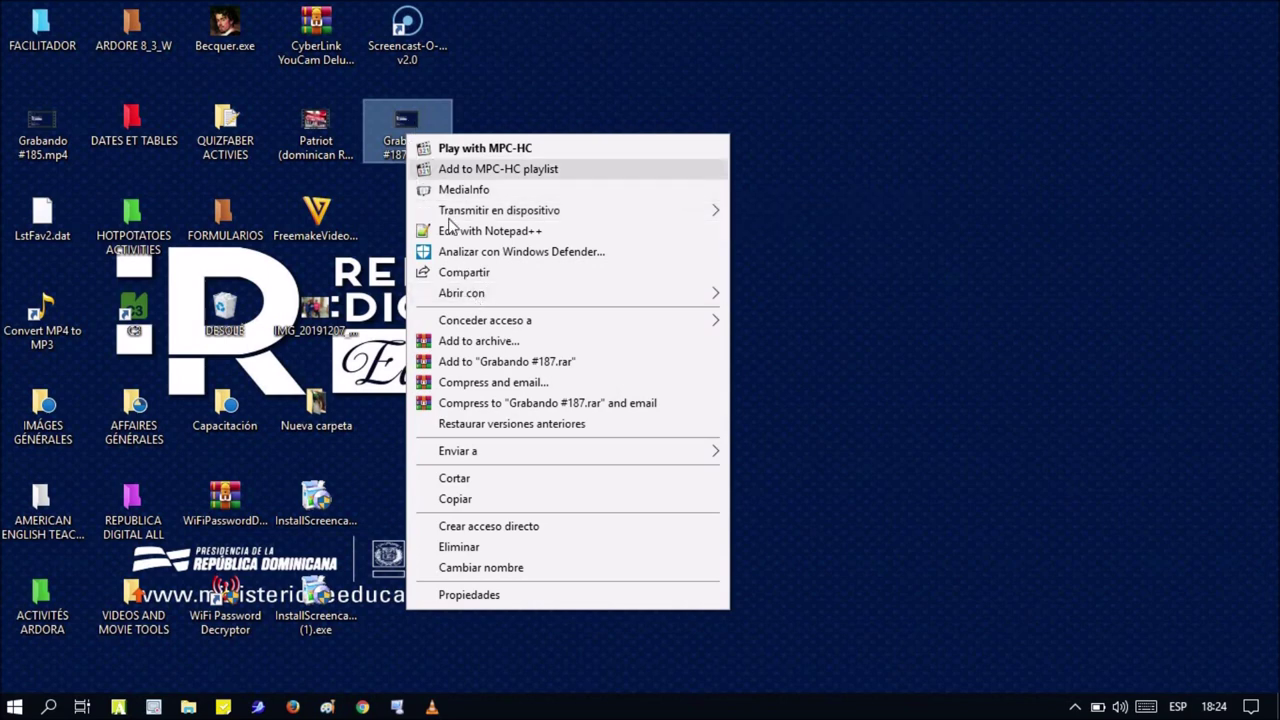
mouse_move(470, 300)
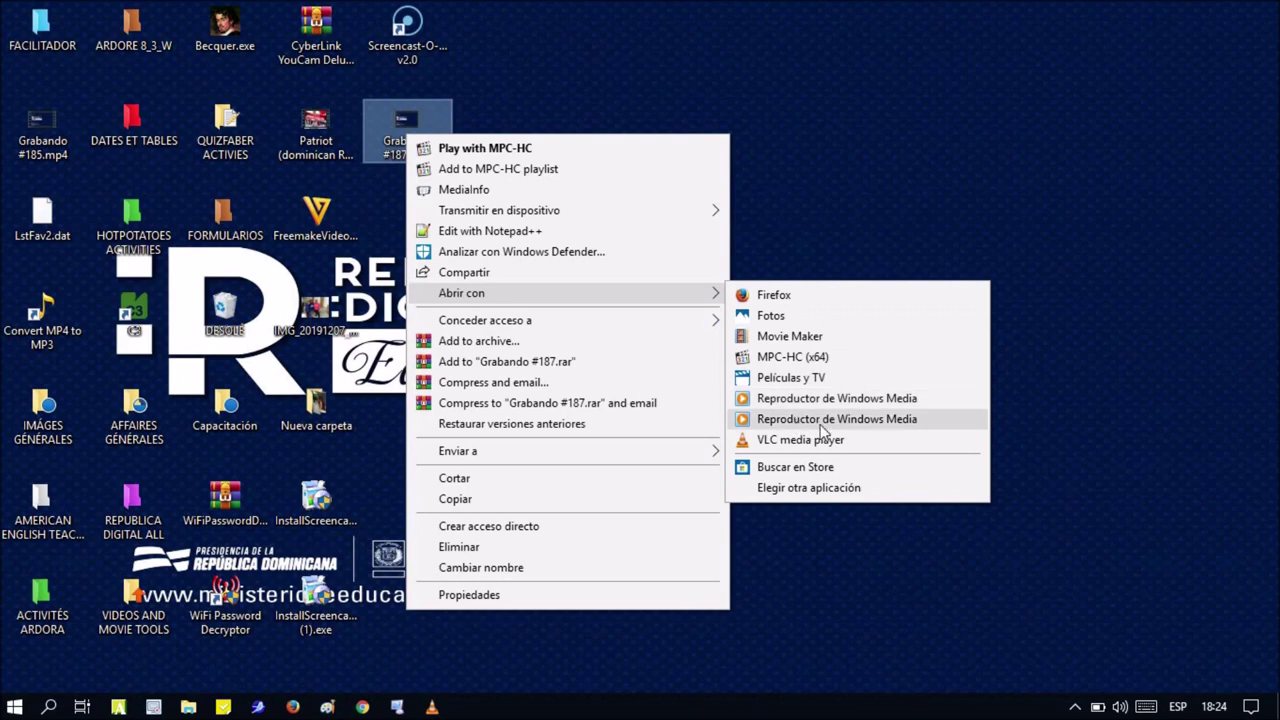
left_click(843, 420)
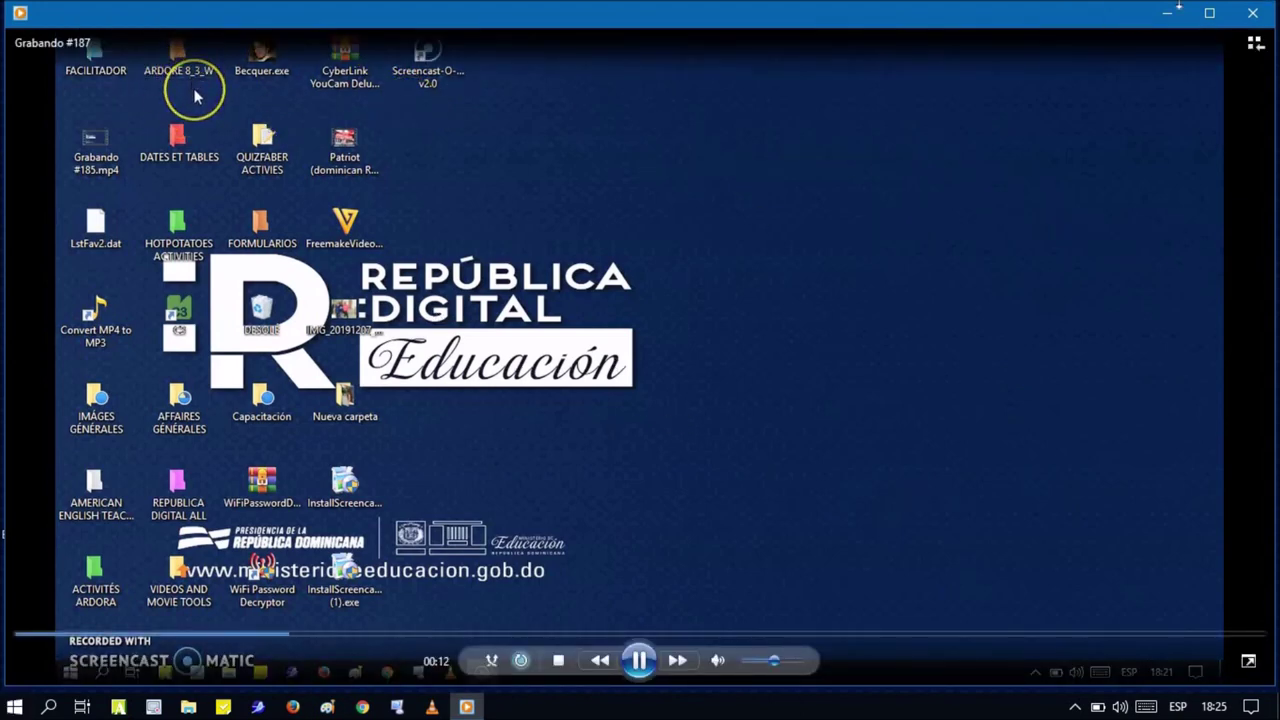
left_click(1252, 13)
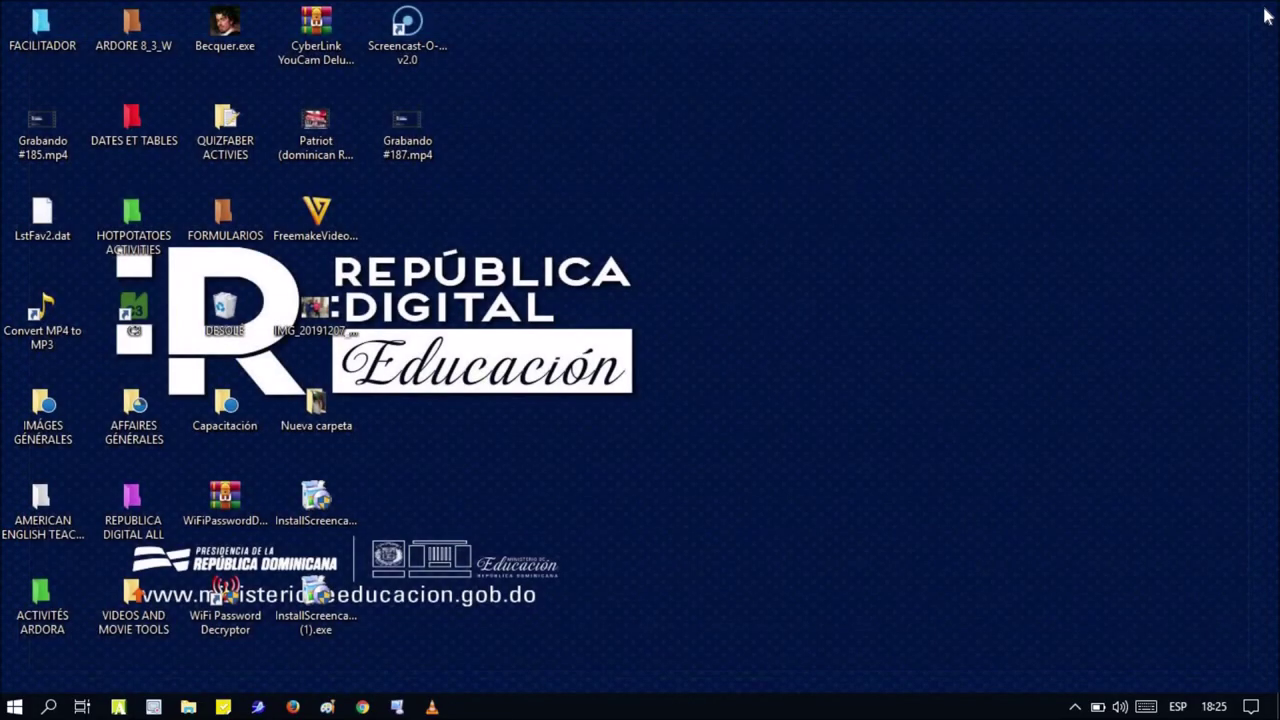